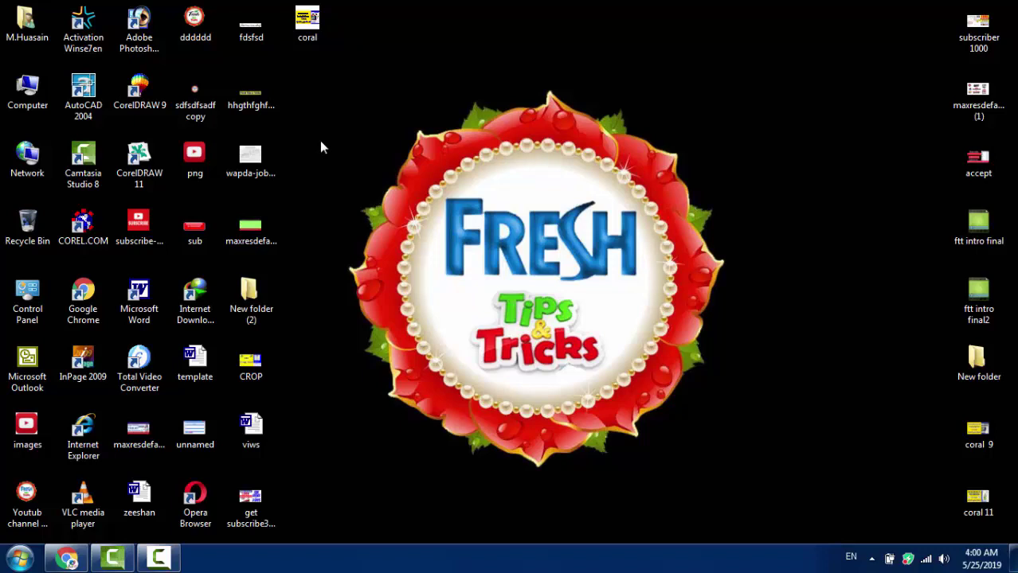
Step: Refresh the desktop three times from its right-click menu
right_click(340, 132)
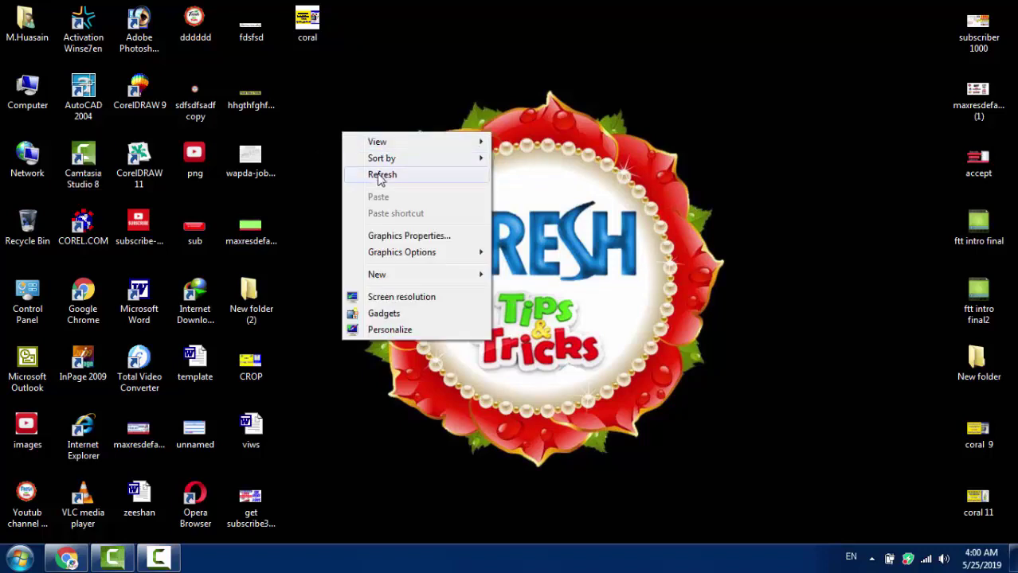
click(380, 172)
right_click(341, 145)
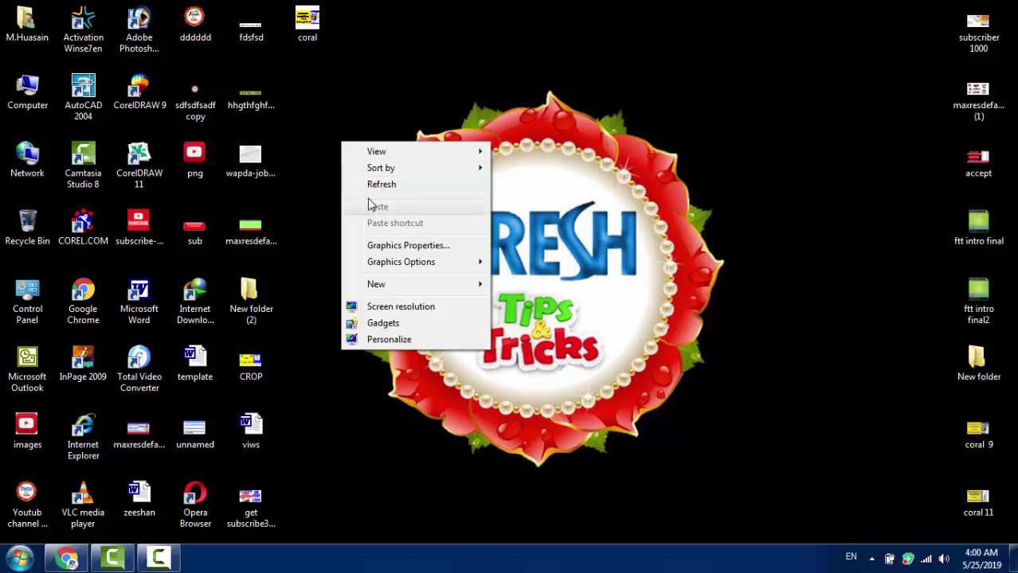
click(379, 186)
right_click(335, 161)
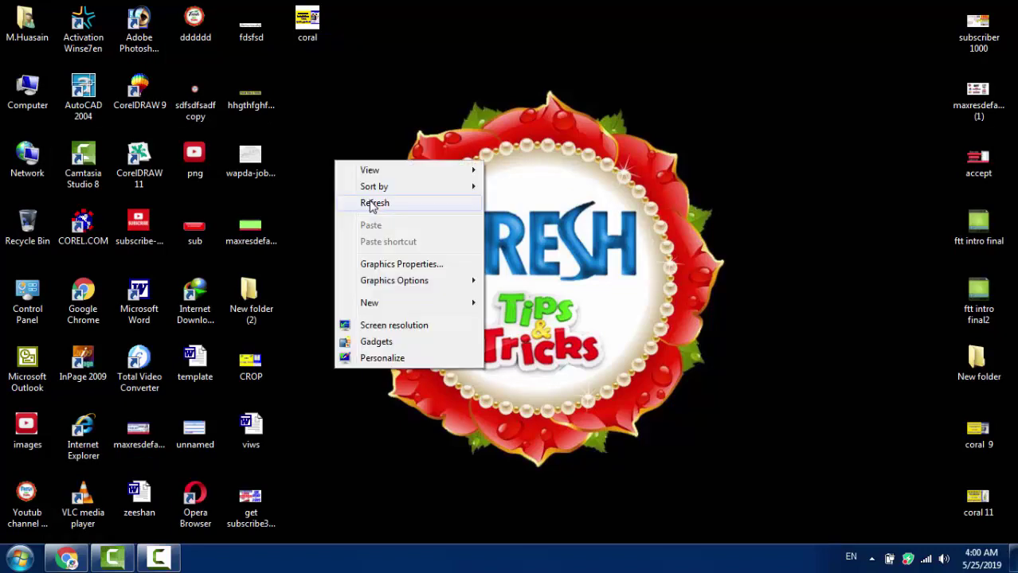
click(371, 205)
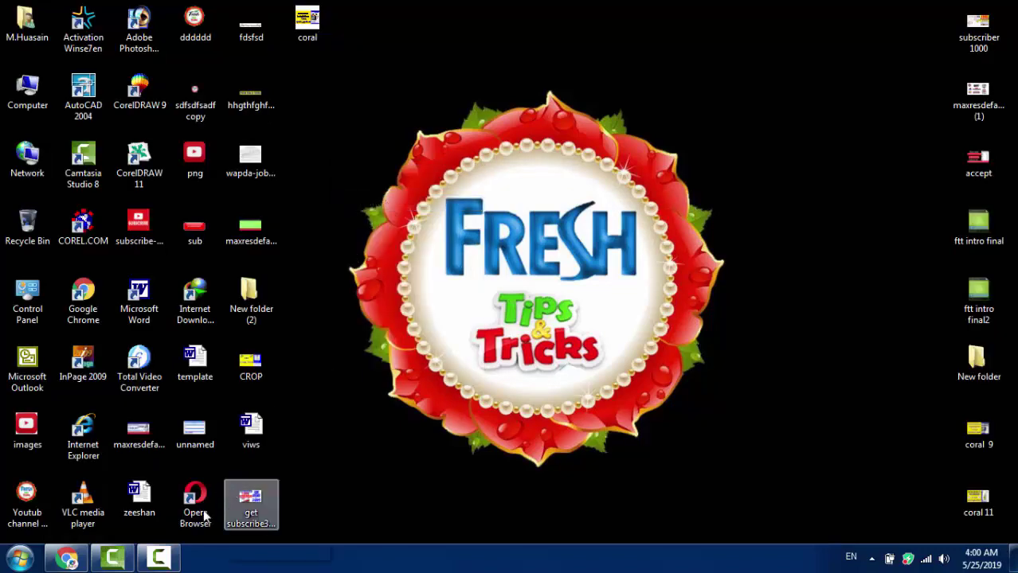
Step: Search Google for pta, open the PTA: Home result, and follow its DIRBS link
click(71, 560)
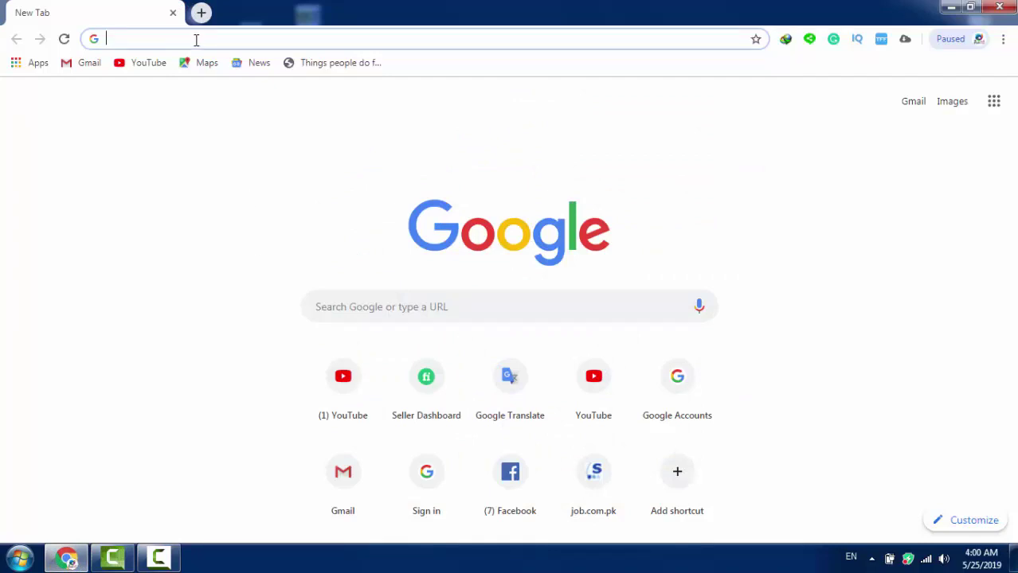
text(pta)
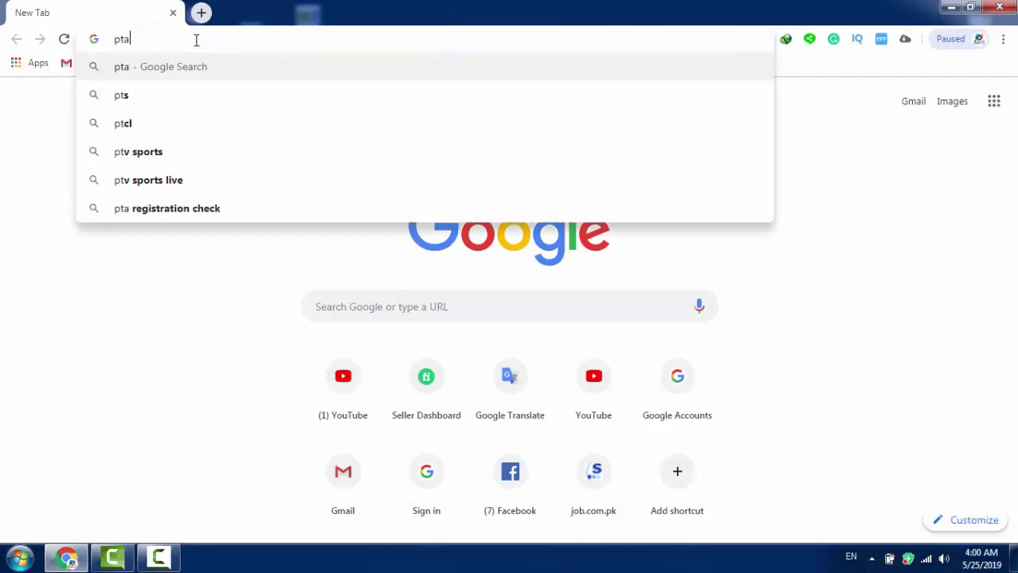
key(Return)
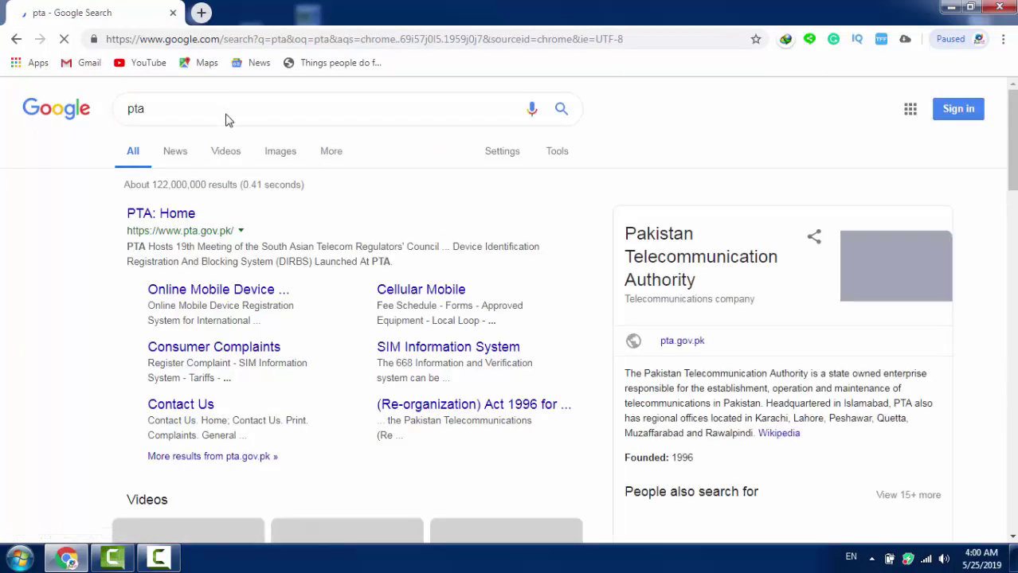
click(147, 217)
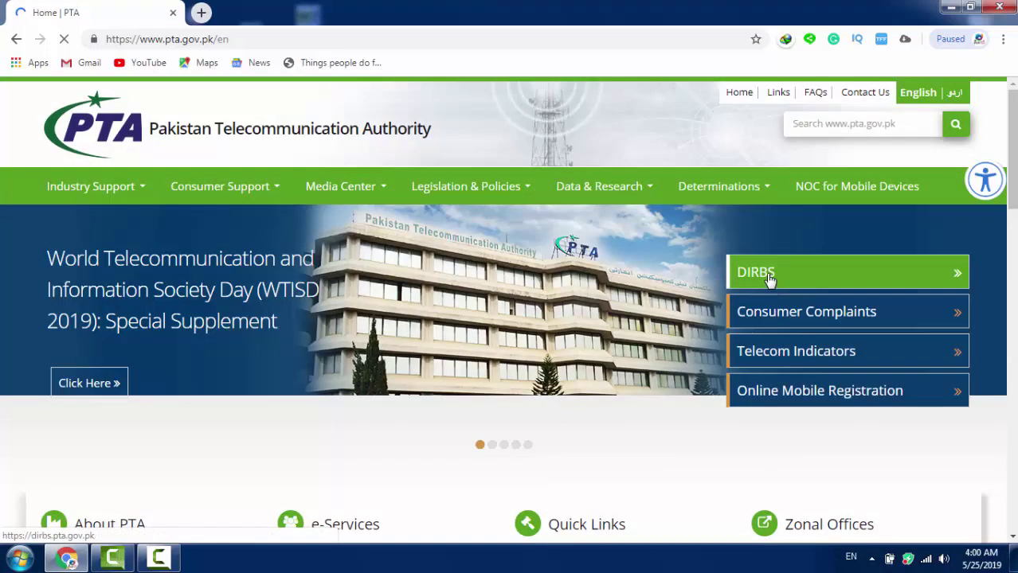
click(769, 279)
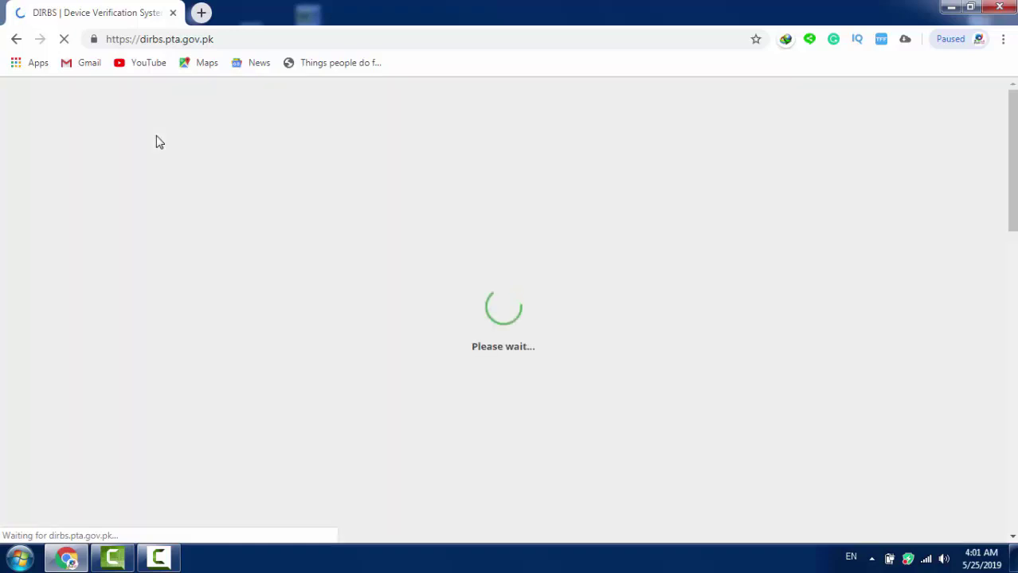
Step: Enter the phone's 15-digit IMEI in the Check status of your device field
scroll(342, 180, down, 2)
scroll(342, 184, down, 4)
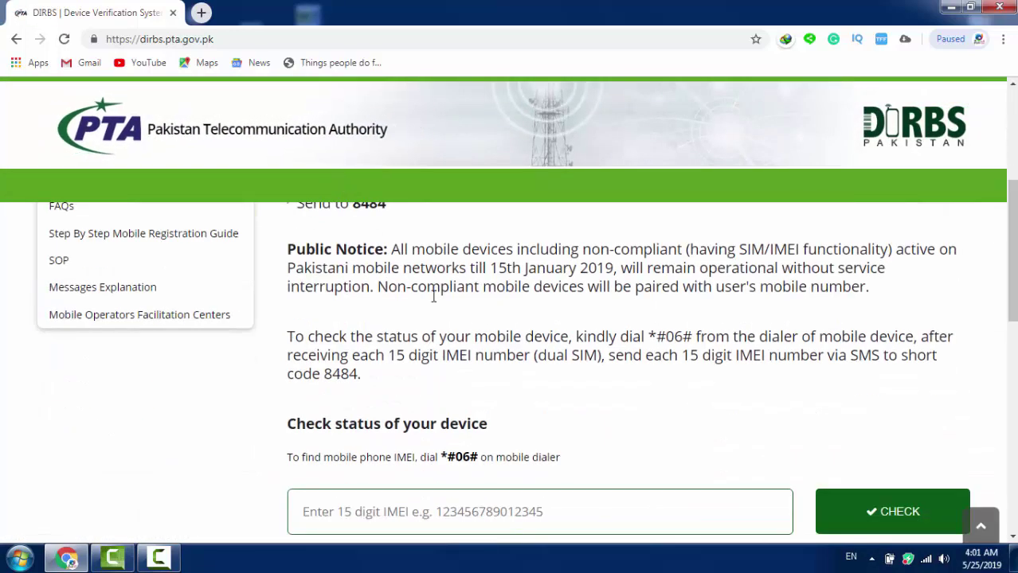
click(390, 363)
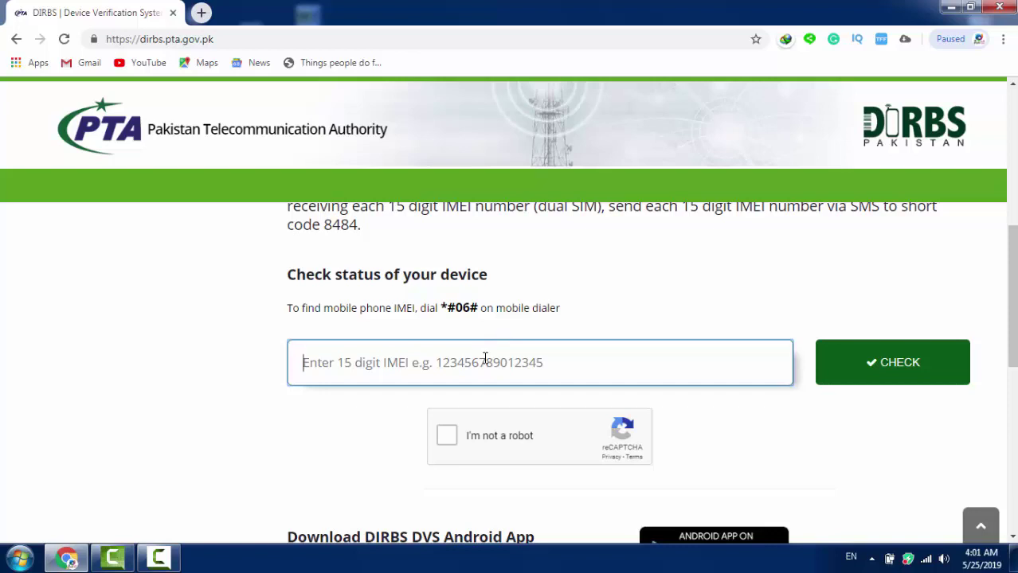
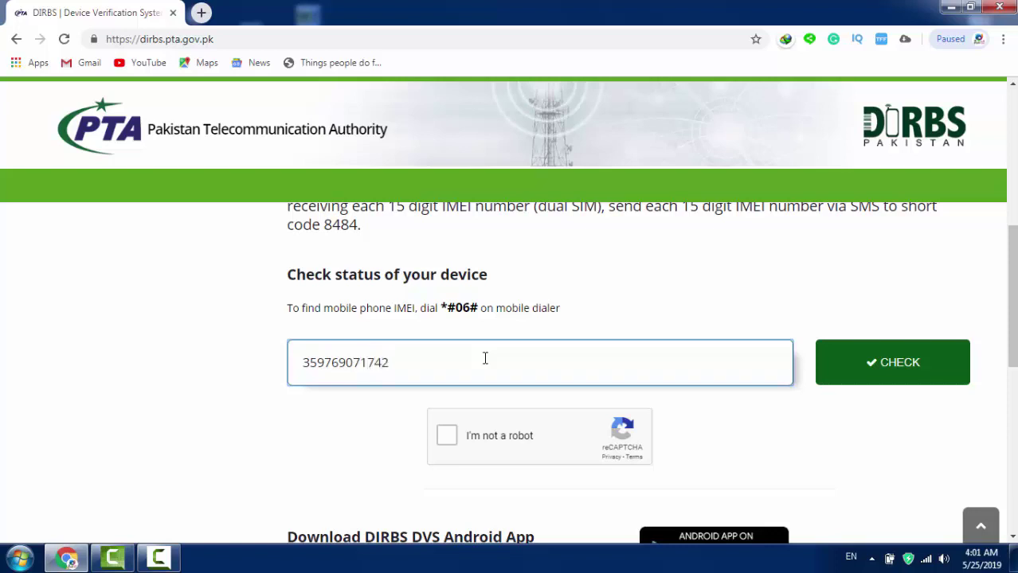
Step: Pass the I'm not a robot check by selecting the four car tiles
click(448, 437)
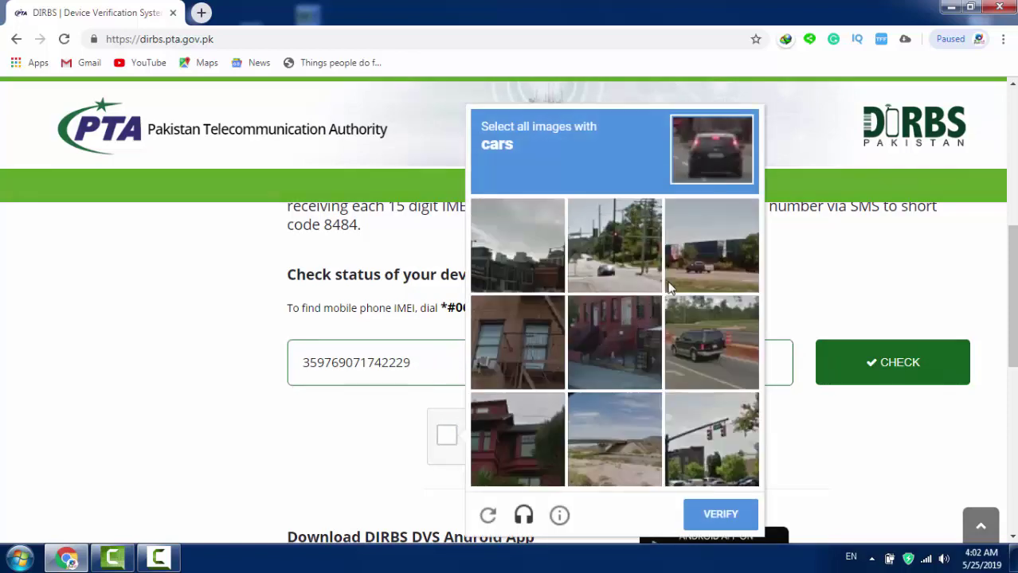
click(698, 260)
click(629, 263)
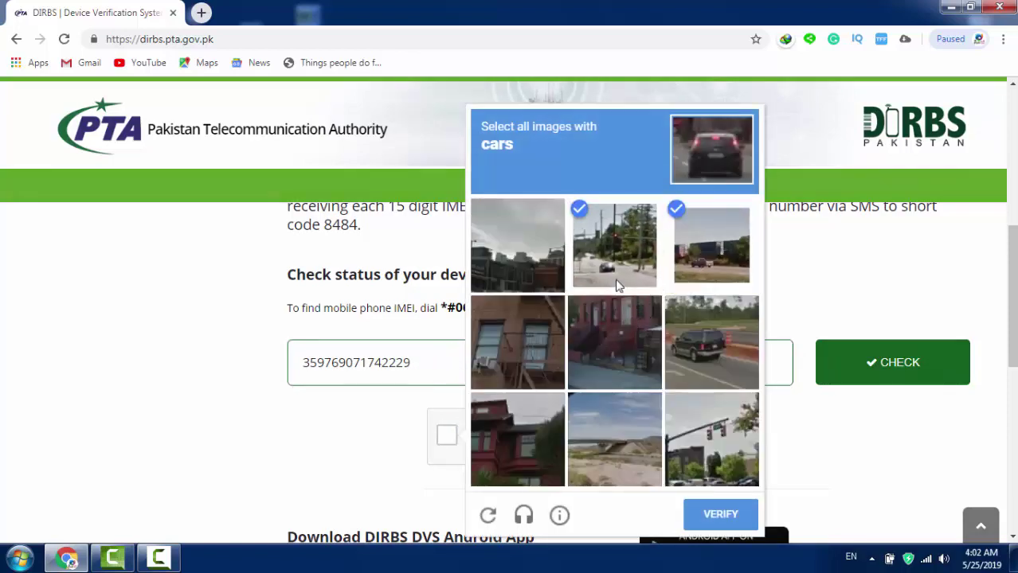
click(691, 342)
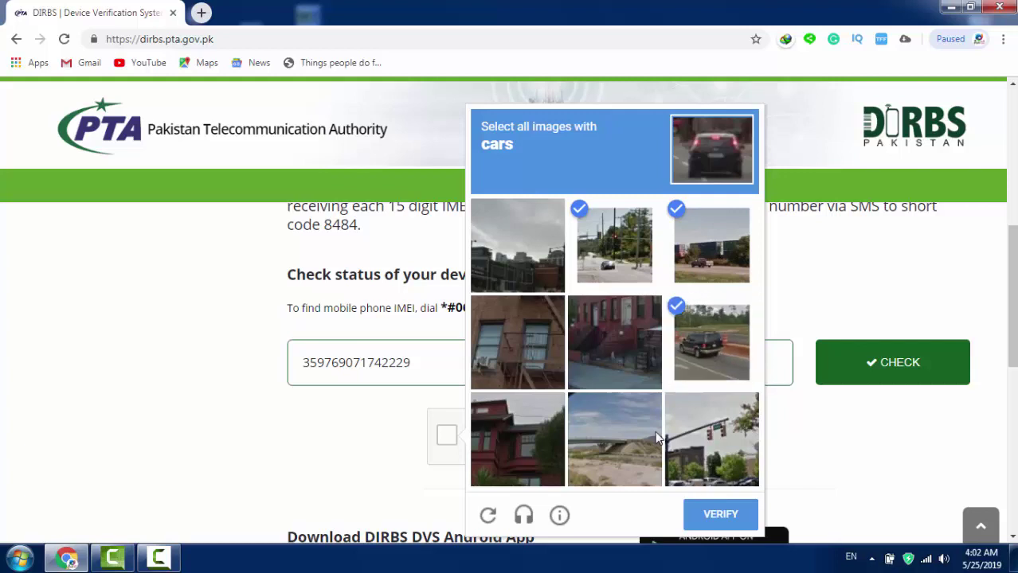
click(718, 447)
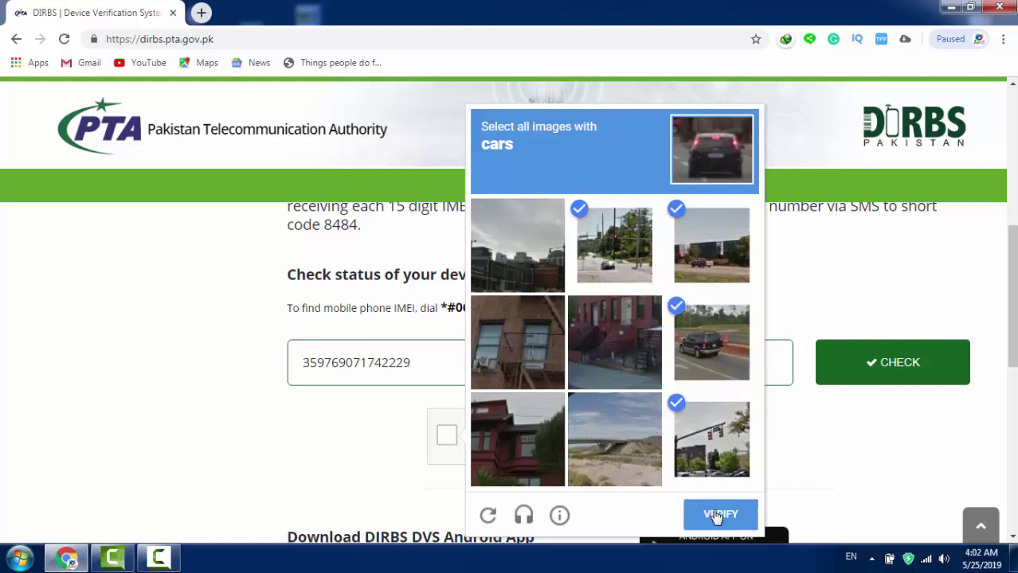
click(715, 516)
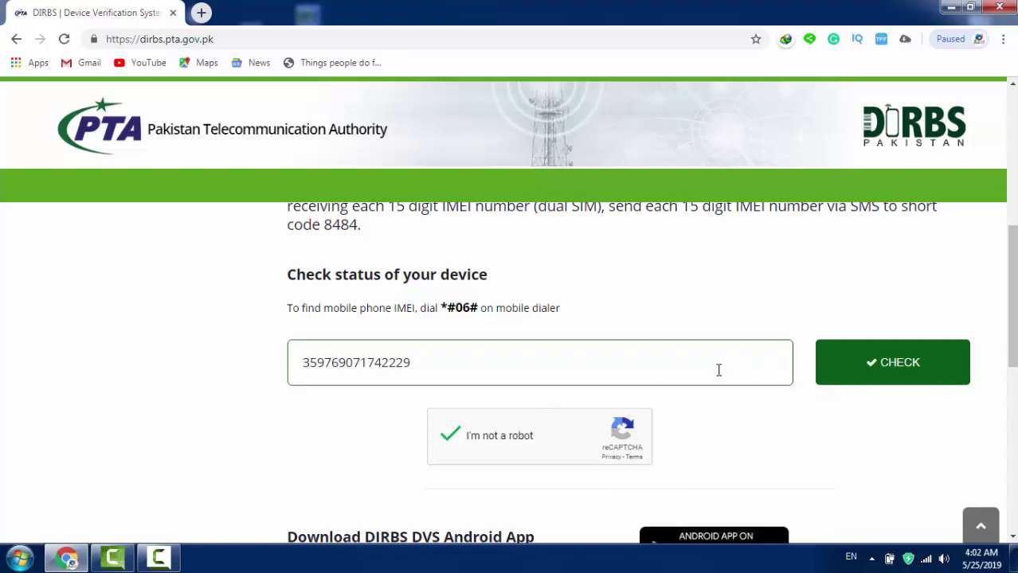
Step: Run the IMEI check and view the result: valid but not PTA approved or registered
click(884, 370)
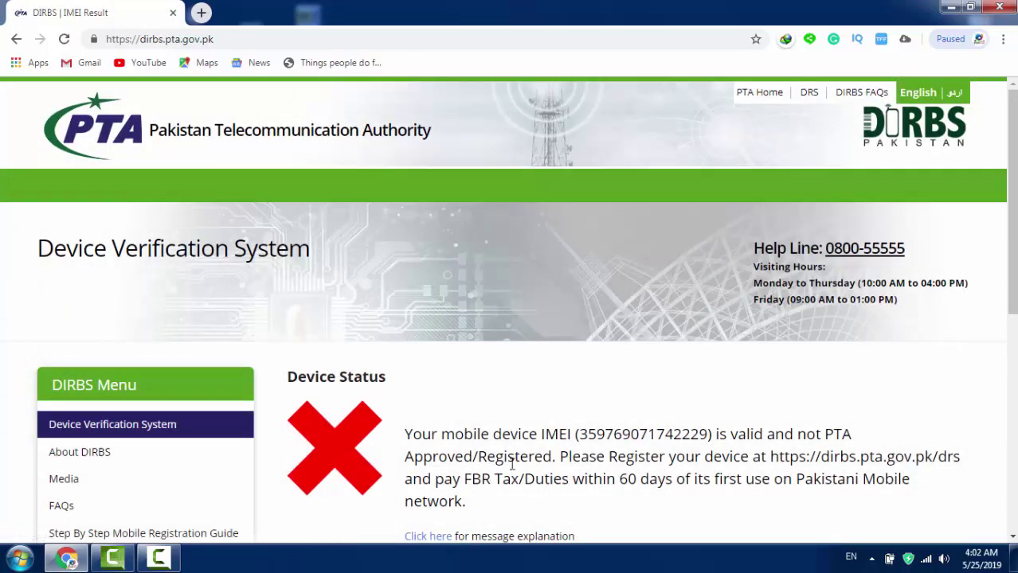
scroll(512, 465, down, 1)
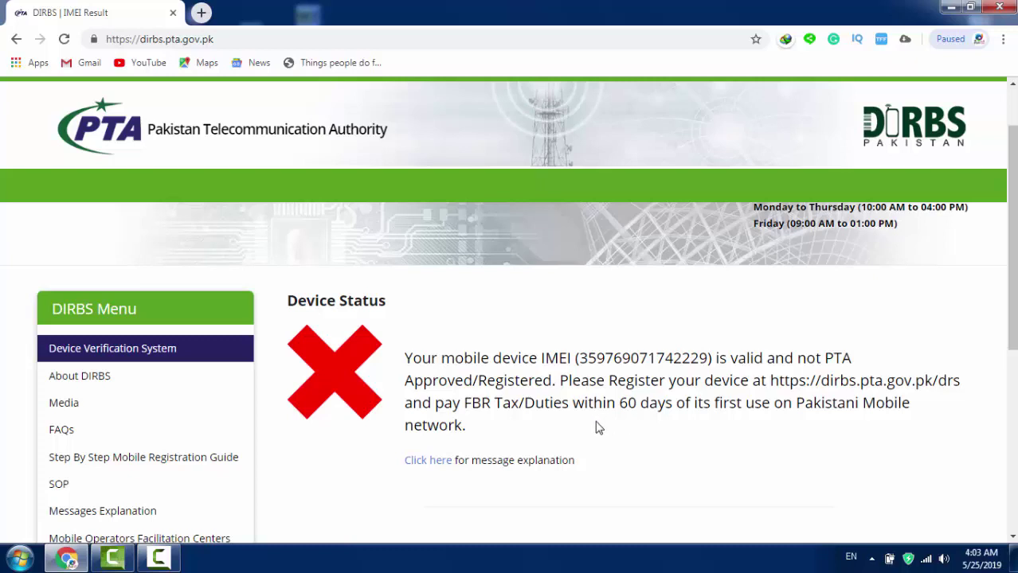
Step: In a new tab, search pta device registration and open the Device Registration System (DRS) result
click(202, 13)
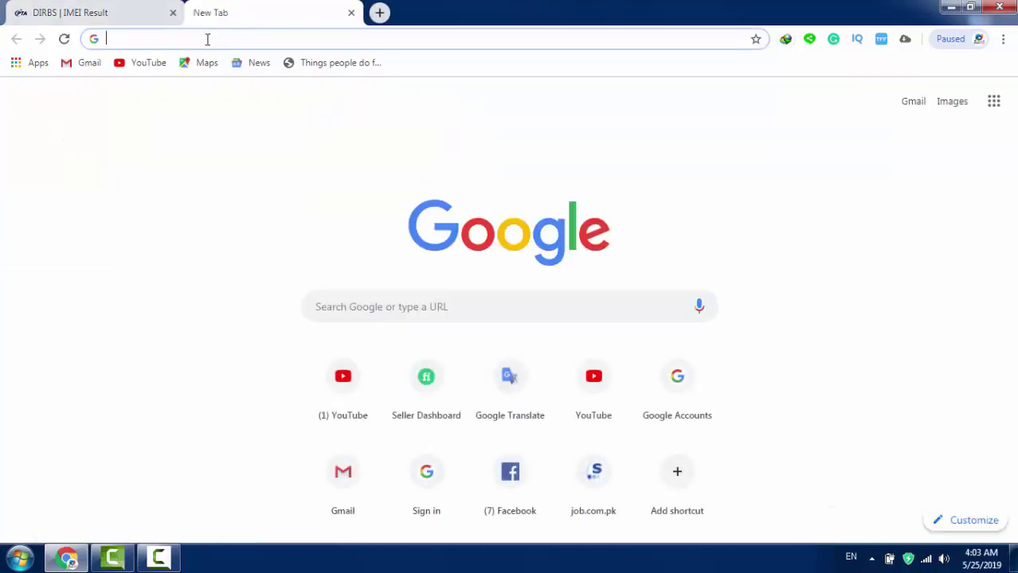
text(pta )
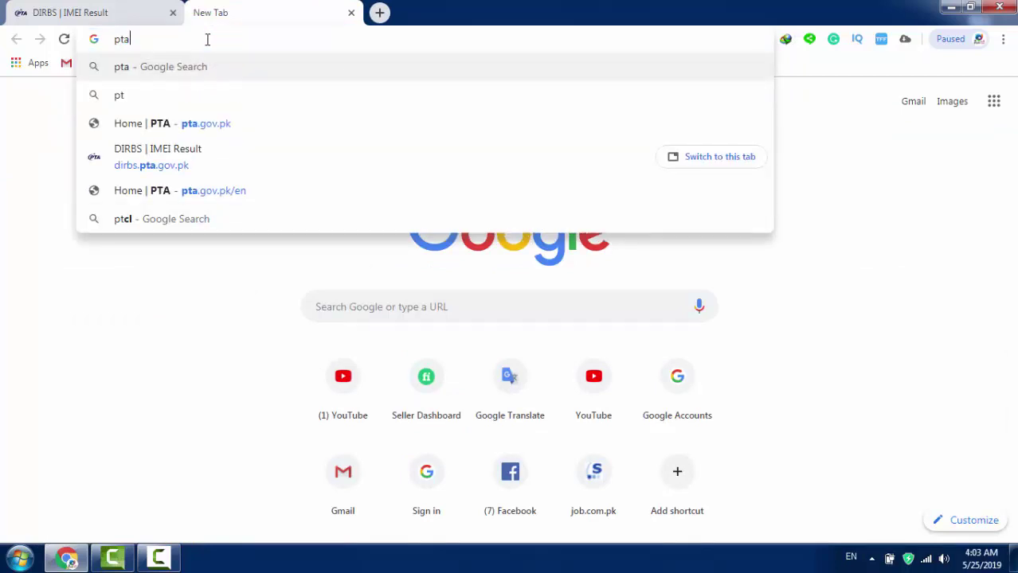
text(d)
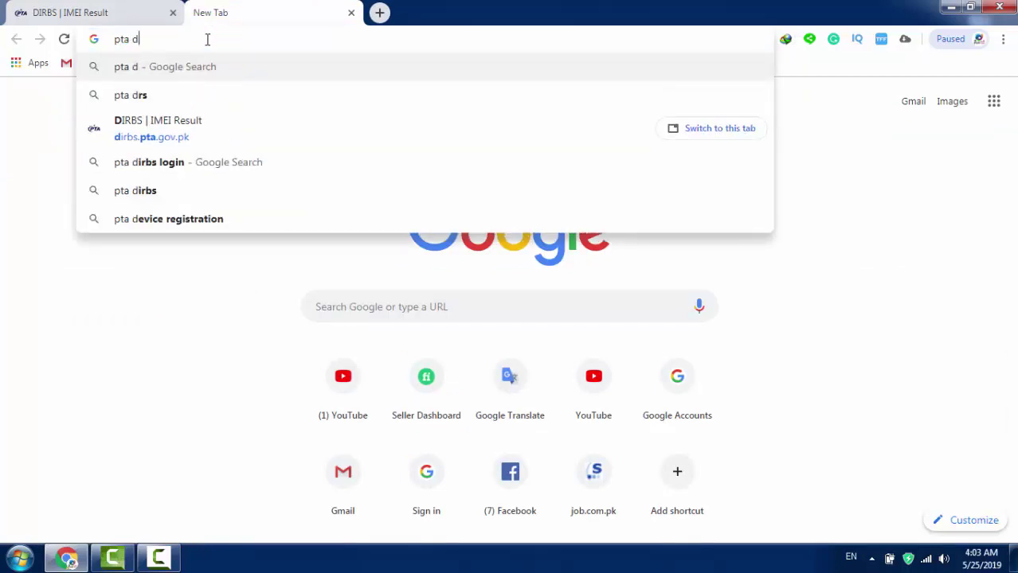
text(ivice)
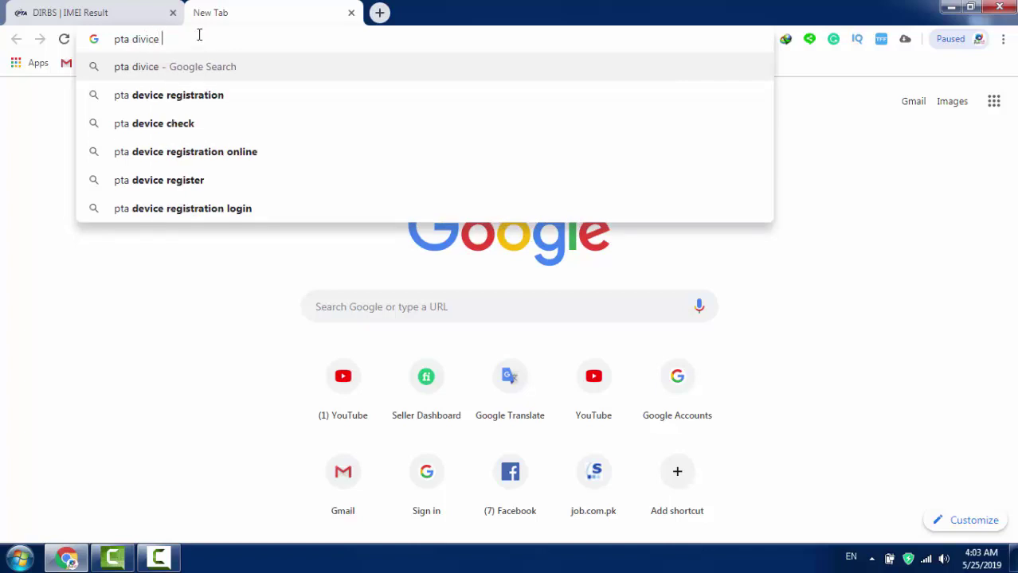
click(224, 99)
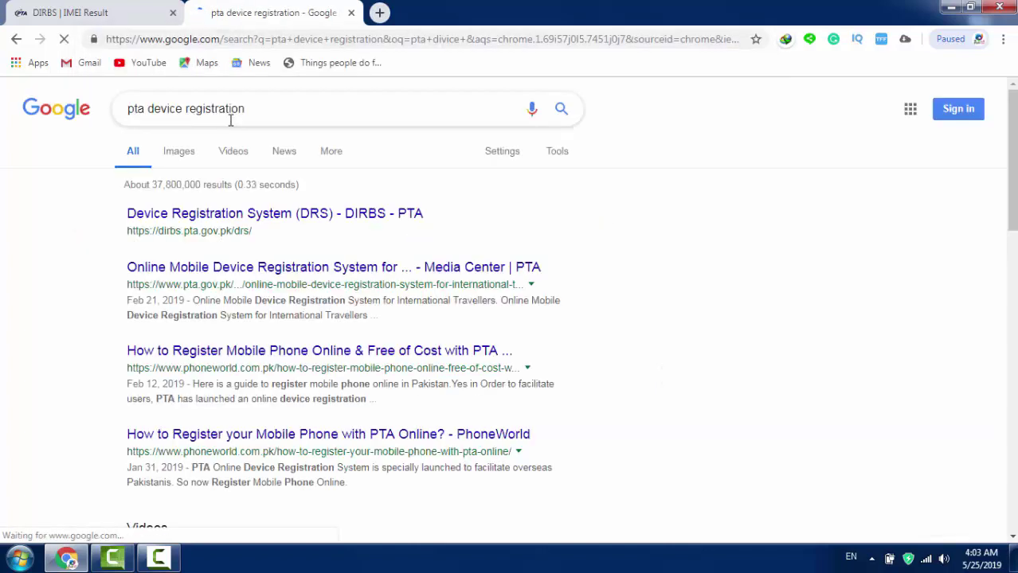
click(249, 220)
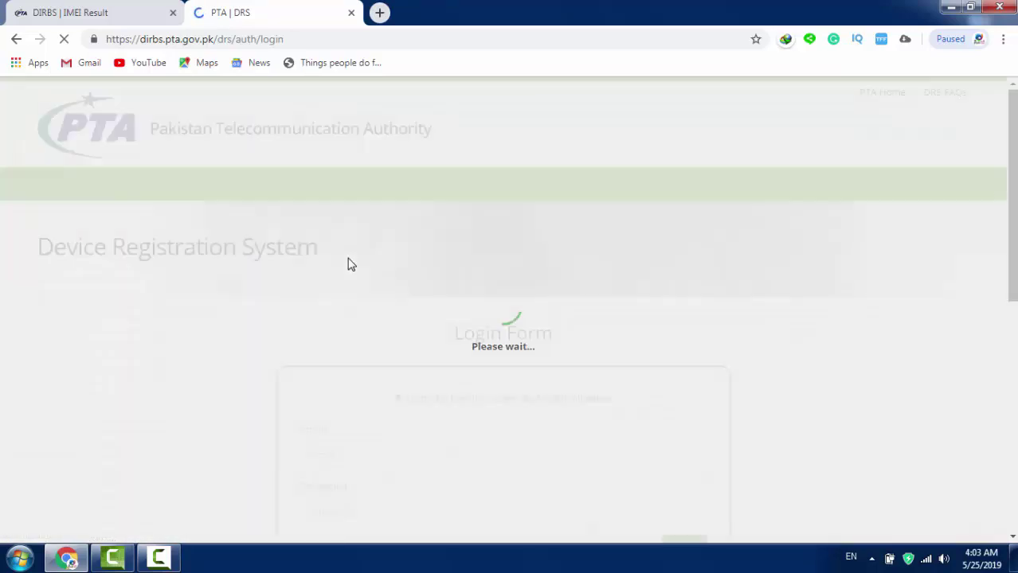
Step: Follow the DRS Sign up link and read the Important Message notes down to Purpose
scroll(416, 264, down, 3)
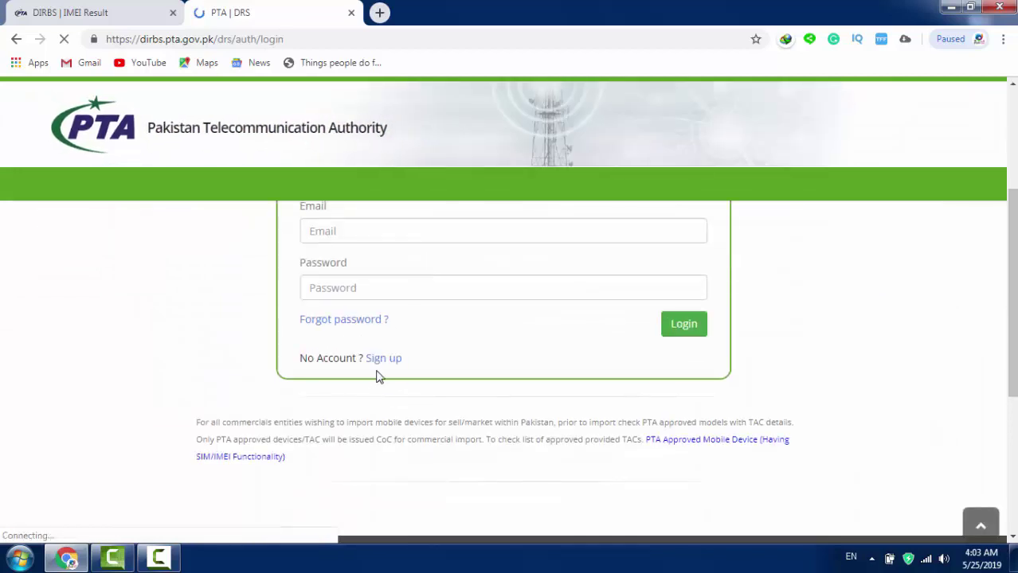
click(380, 366)
scroll(378, 346, up, 2)
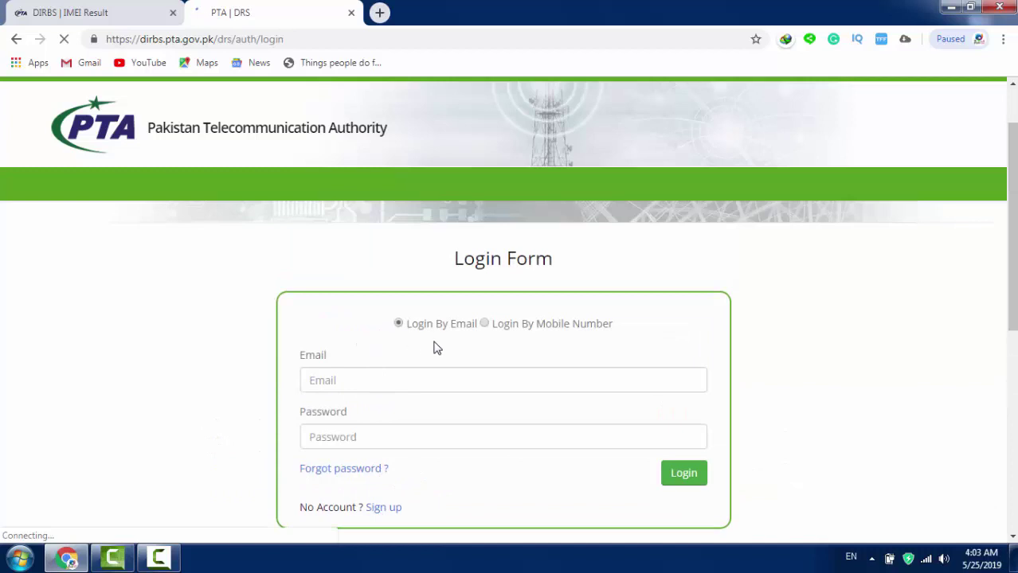
scroll(414, 351, down, 1)
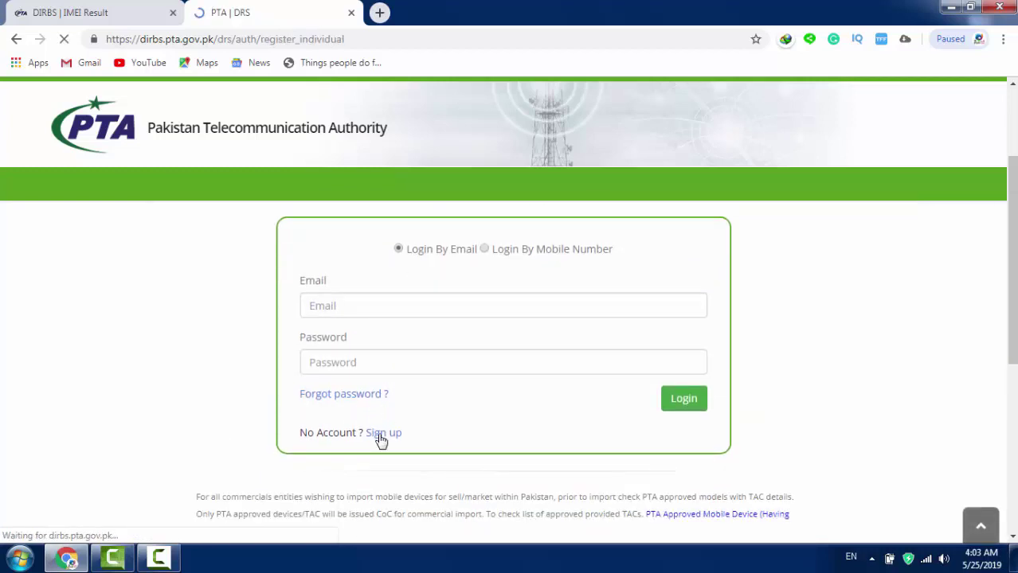
scroll(410, 387, down, 3)
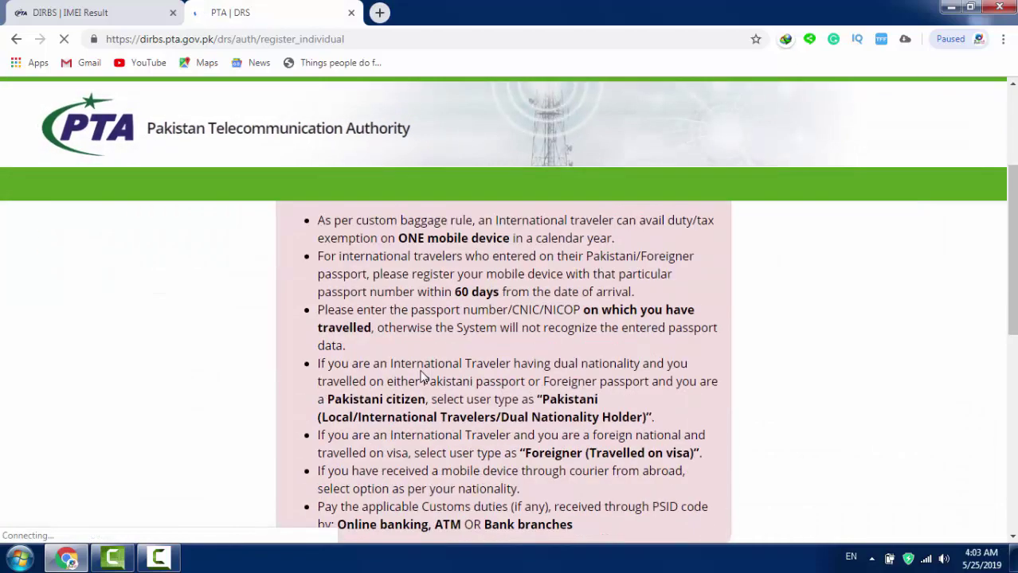
scroll(422, 381, down, 3)
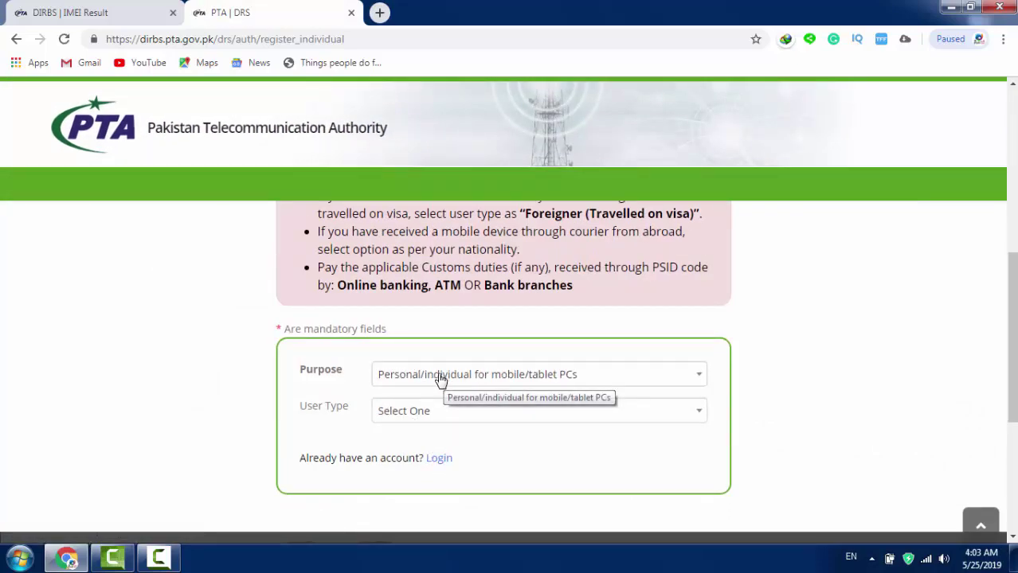
scroll(441, 379, up, 5)
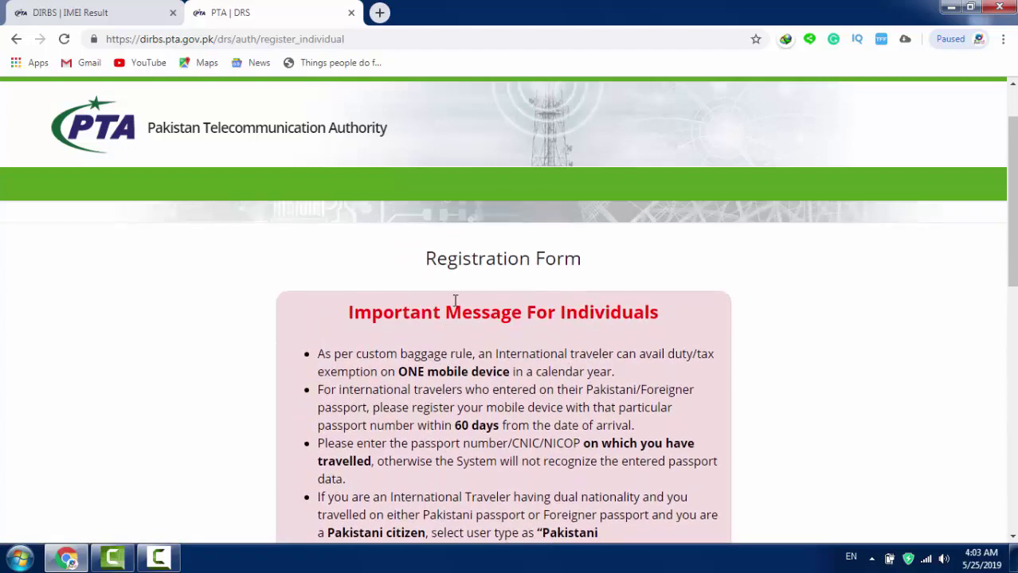
scroll(447, 316, down, 1)
scroll(447, 319, down, 3)
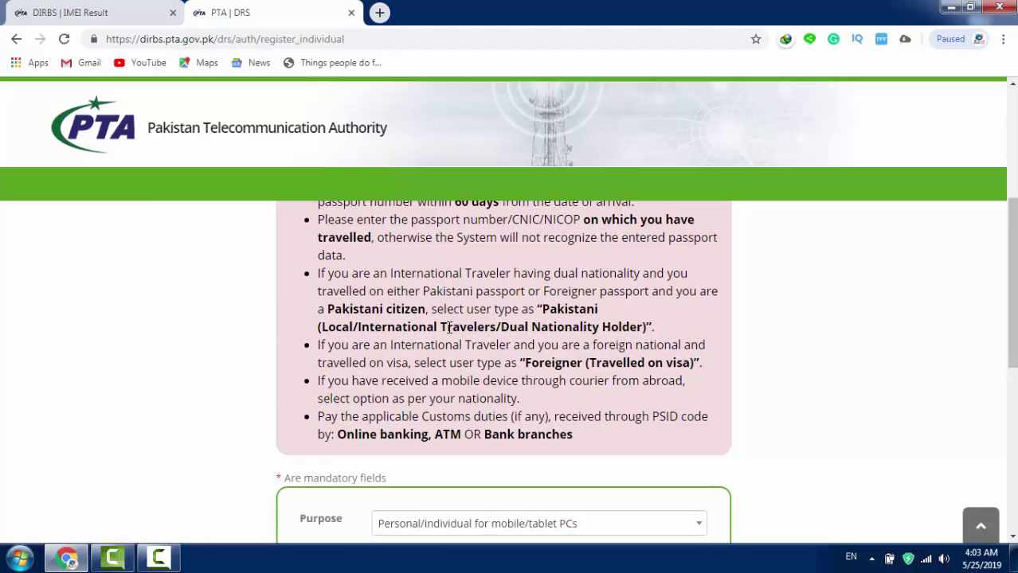
scroll(449, 348, down, 2)
scroll(449, 348, down, 1)
Step: Set Purpose to Personal/individual and User Type to Pakistani, then enter the applicant's full name
click(451, 231)
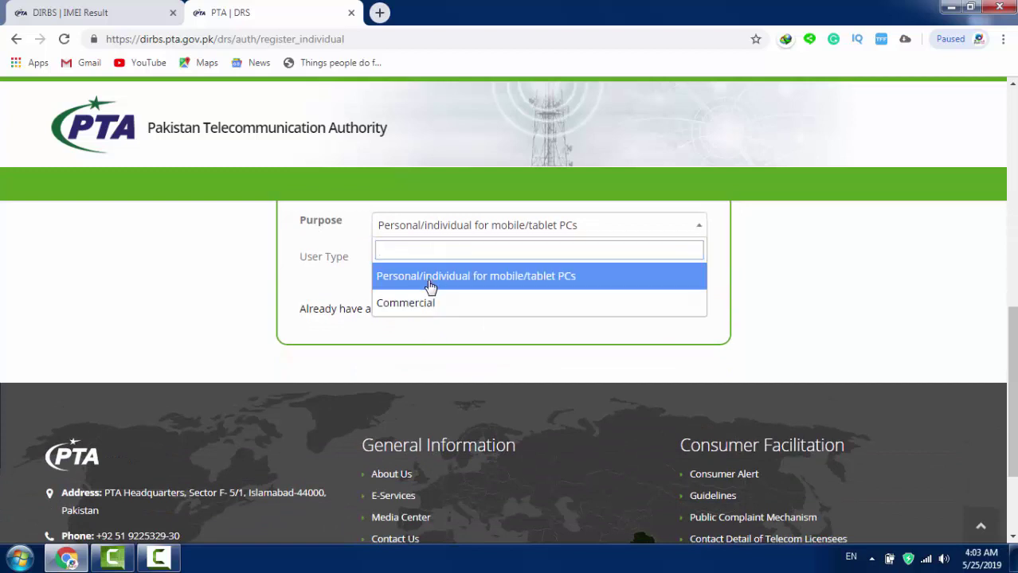
click(430, 280)
click(440, 267)
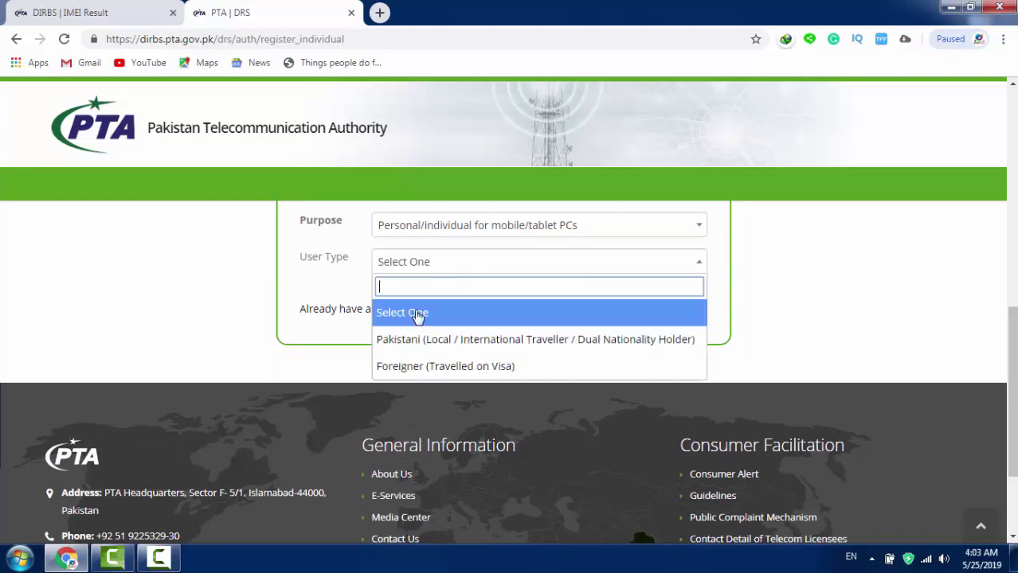
click(425, 340)
click(381, 318)
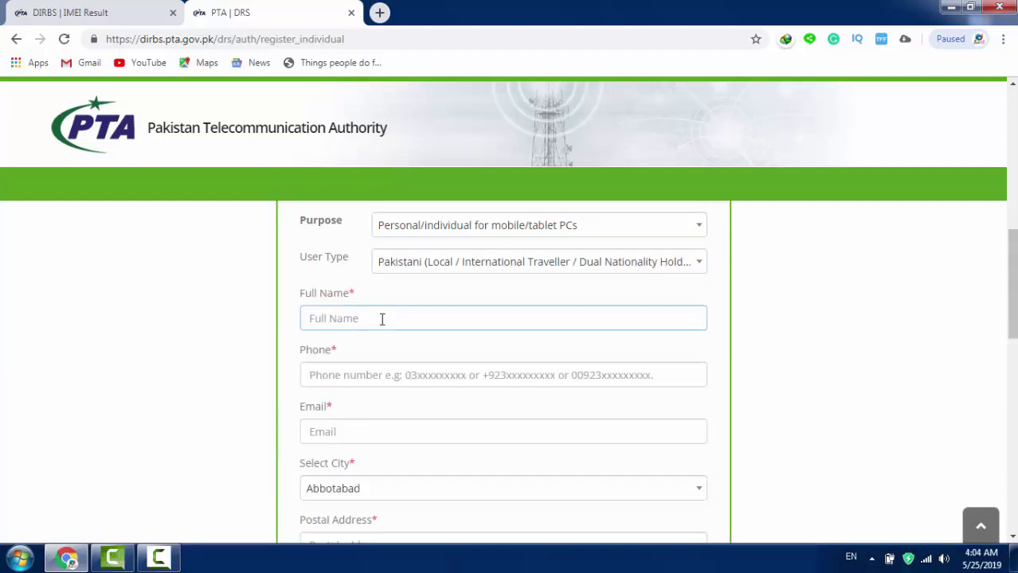
Step: Retype the applicant's full name in lowercase without spaces, then enter the mobile number in Phone
click(344, 380)
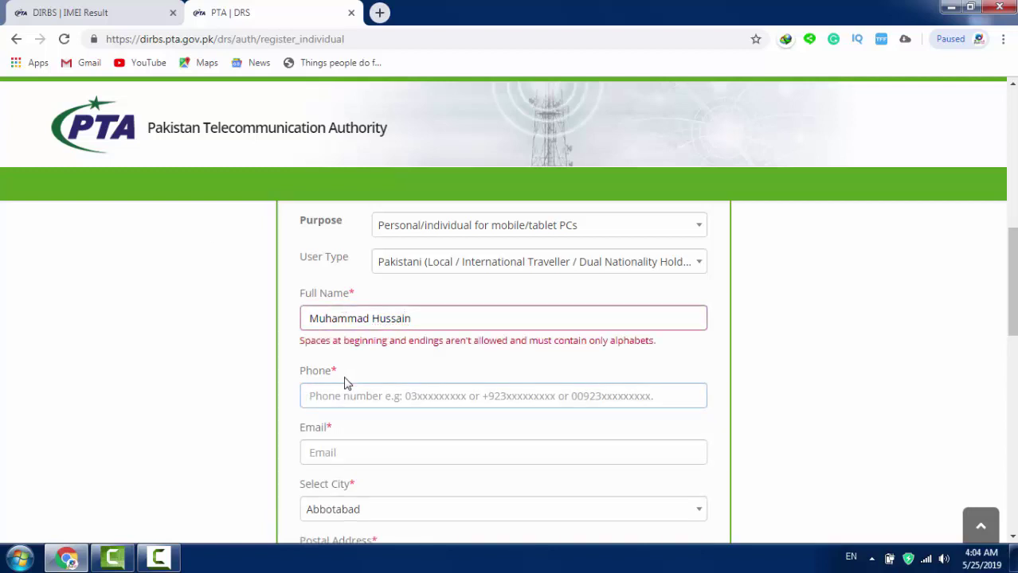
click(422, 318)
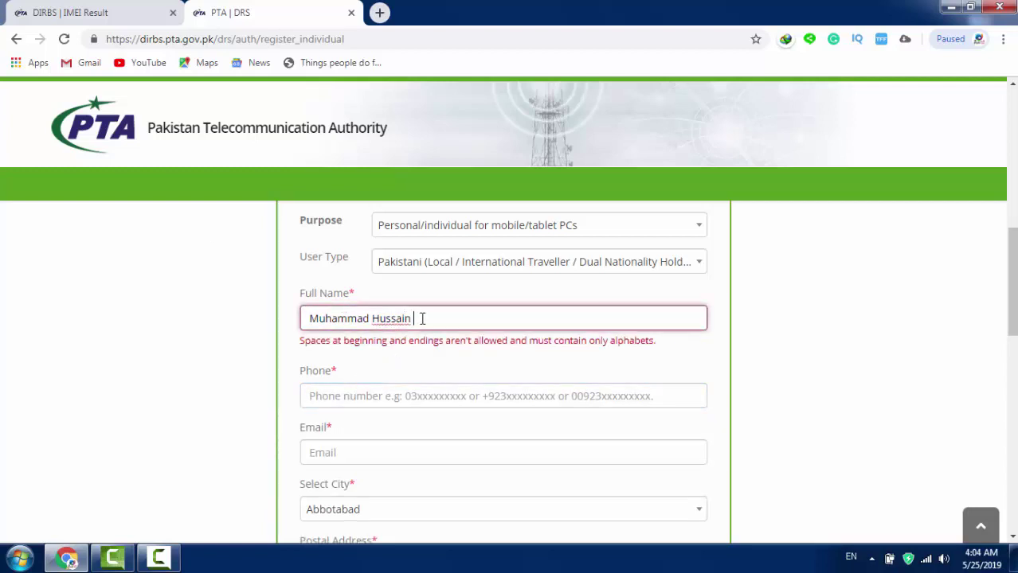
key(BackSpace)
key(BackSpace)
key(BackSpace)
key(BackSpace)
key(BackSpace)
key(BackSpace)
key(BackSpace)
key(BackSpace)
key(BackSpace)
key(BackSpace)
key(BackSpace)
key(BackSpace)
key(BackSpace)
key(BackSpace)
key(BackSpace)
key(BackSpace)
key(BackSpace)
key(BackSpace)
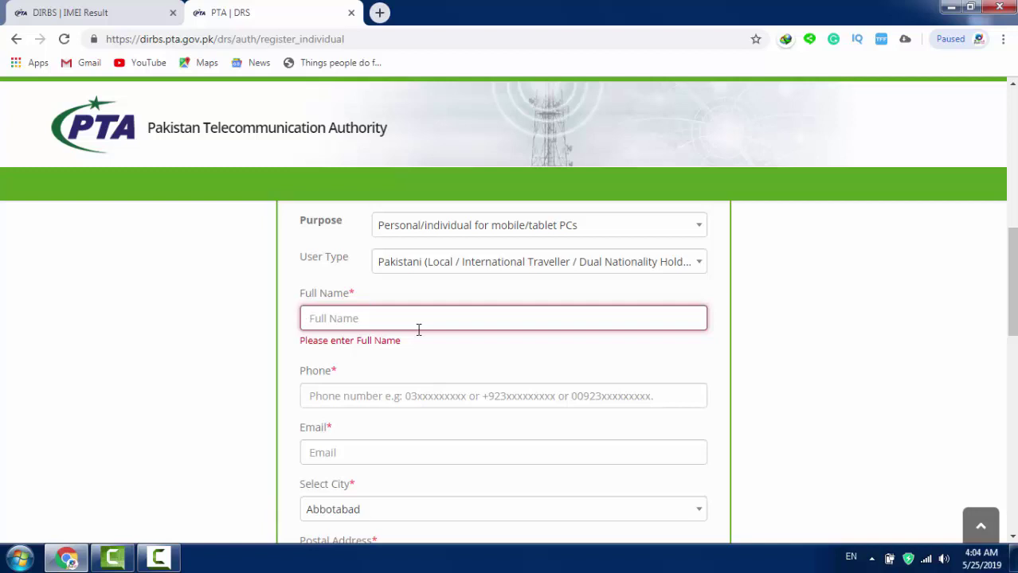
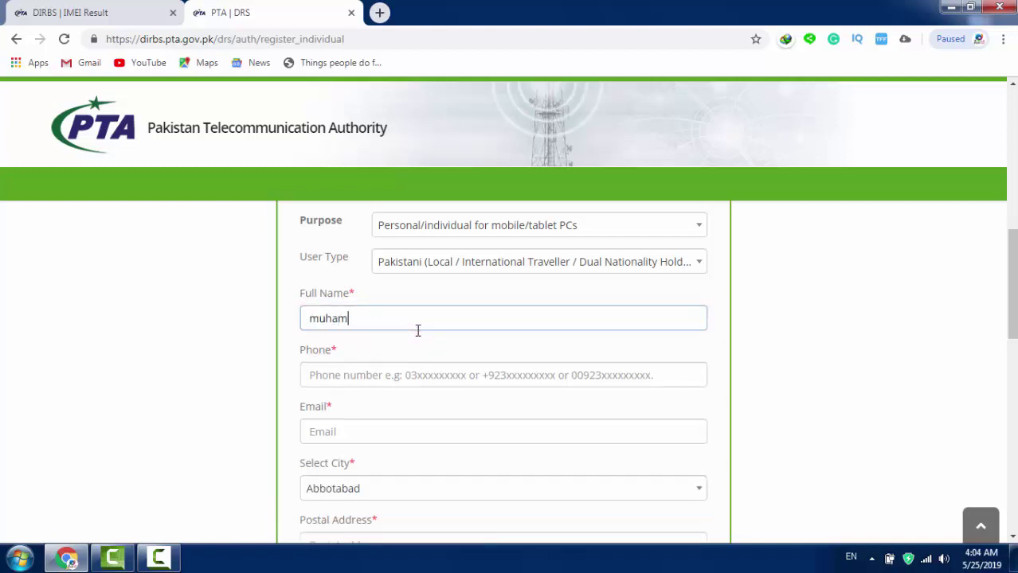
key(BackSpace)
key(BackSpace)
key(BackSpace)
key(BackSpace)
key(BackSpace)
key(BackSpace)
key(BackSpace)
key(BackSpace)
key(BackSpace)
key(BackSpace)
key(BackSpace)
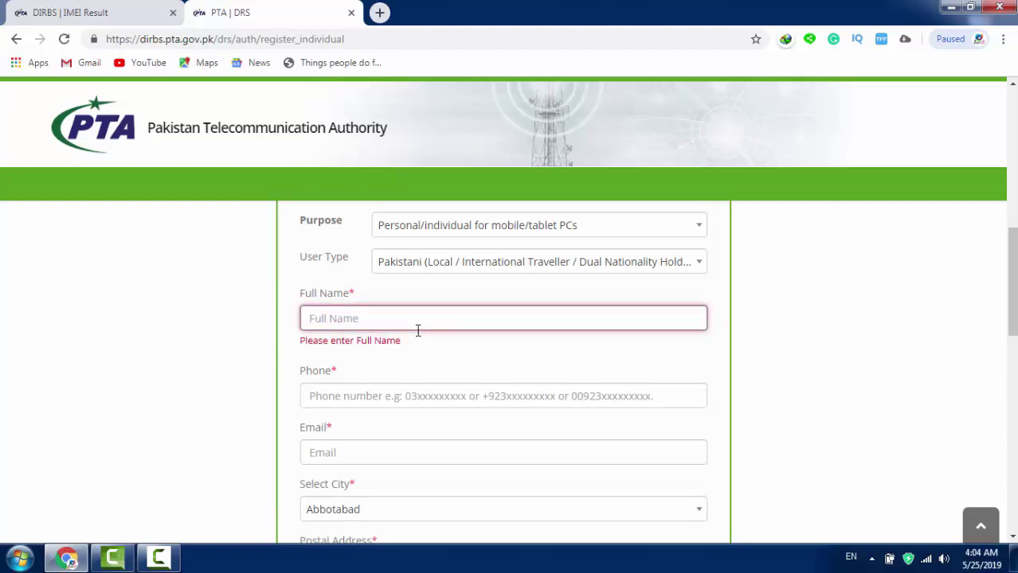
key(BackSpace)
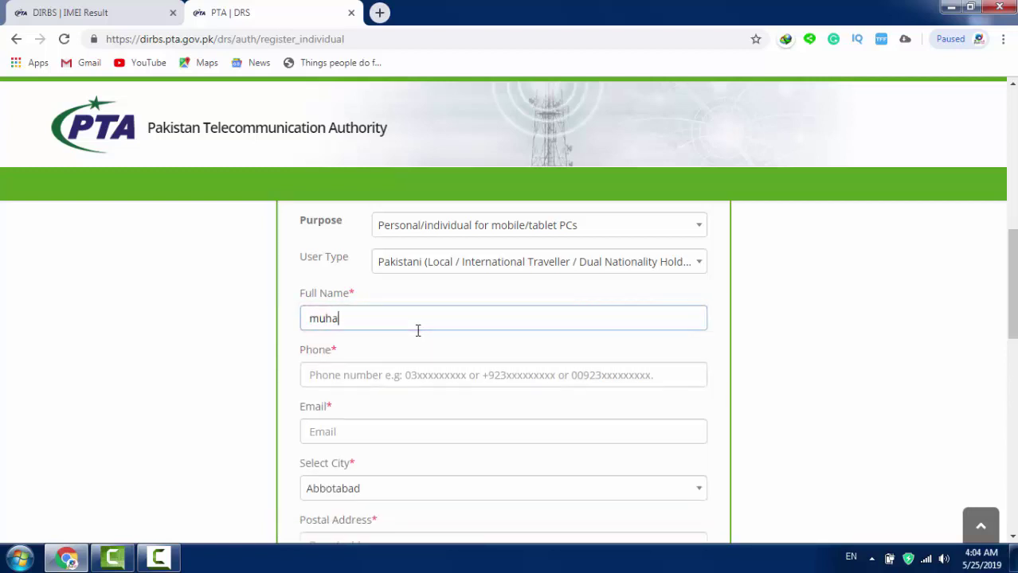
key(BackSpace)
key(Tab)
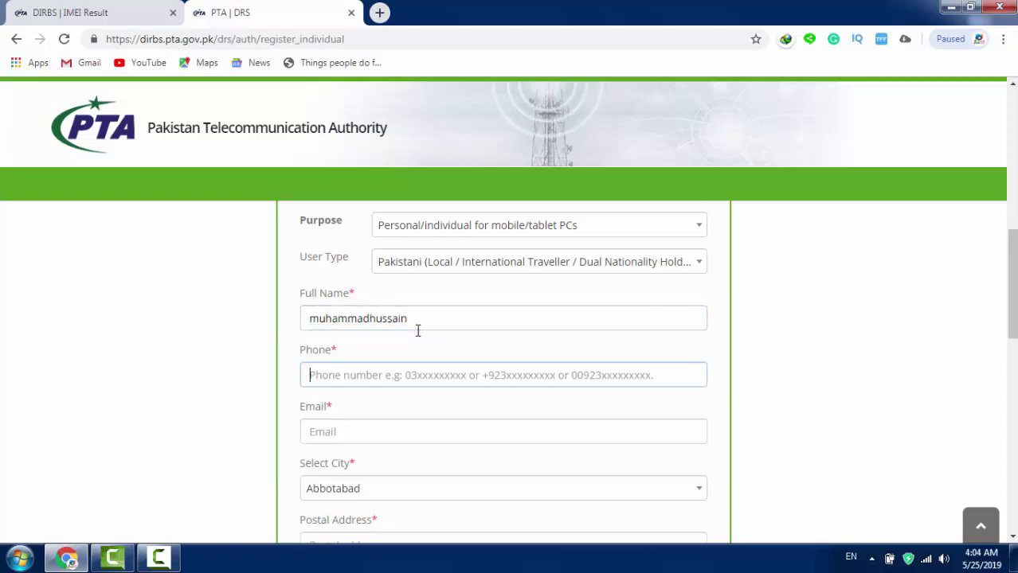
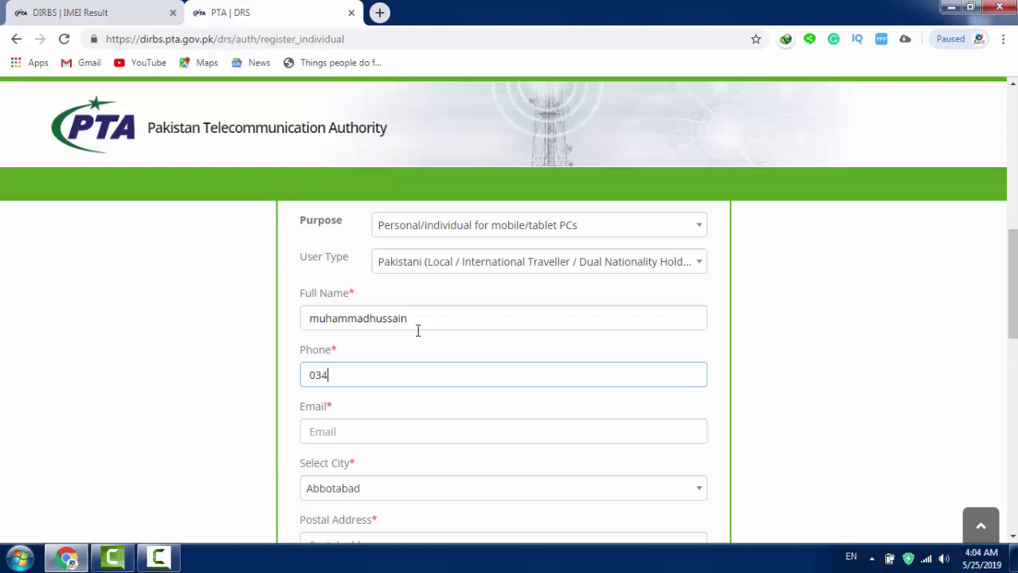
Step: Fill the Email field with the saved e-mail address from autocomplete
scroll(390, 303, down, 4)
scroll(356, 287, up, 1)
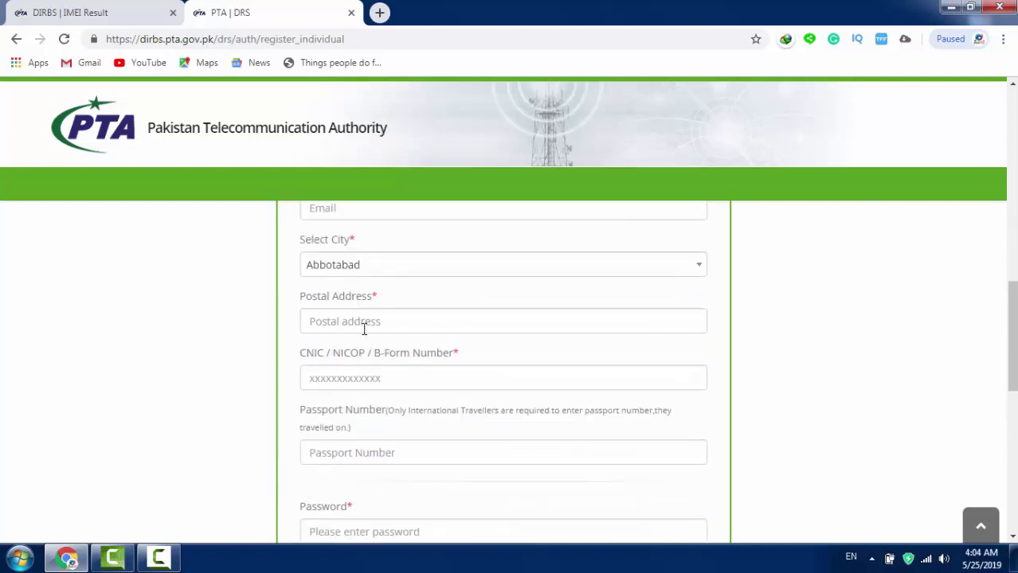
scroll(363, 323, up, 1)
click(362, 288)
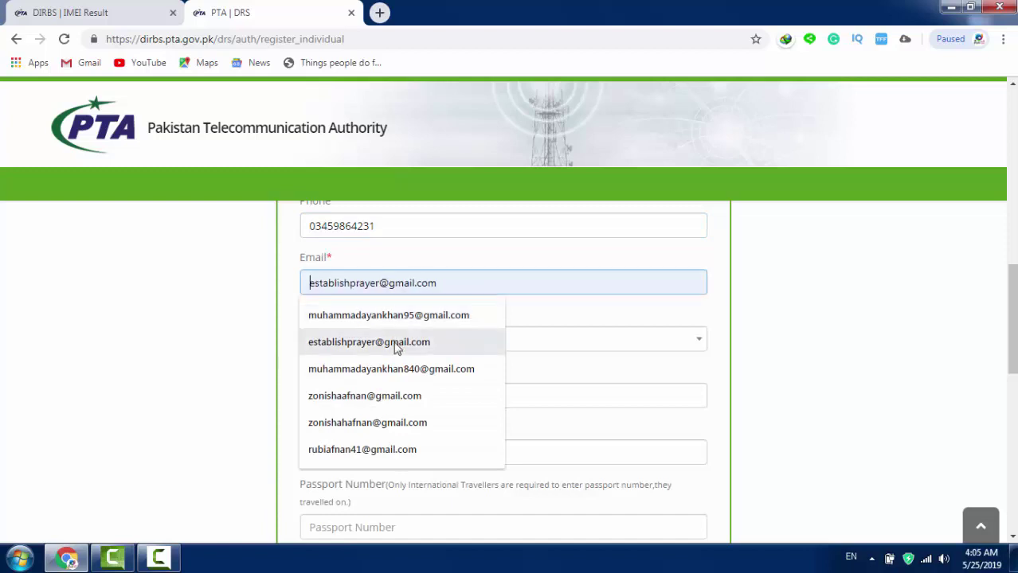
click(396, 368)
Step: Search the city list and set Select City to Peshawar
click(375, 344)
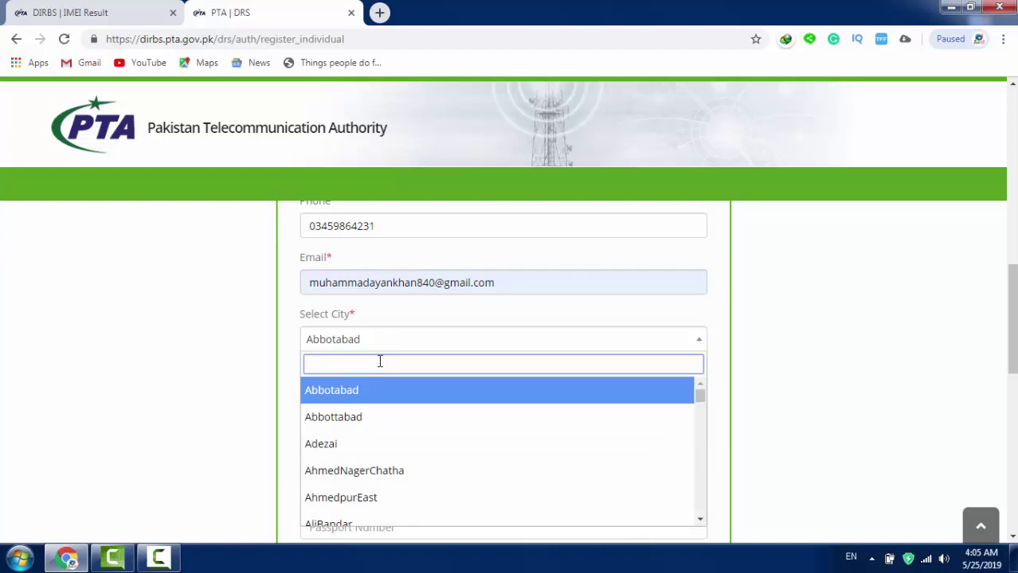
text(Pee)
key(BackSpace)
text(e)
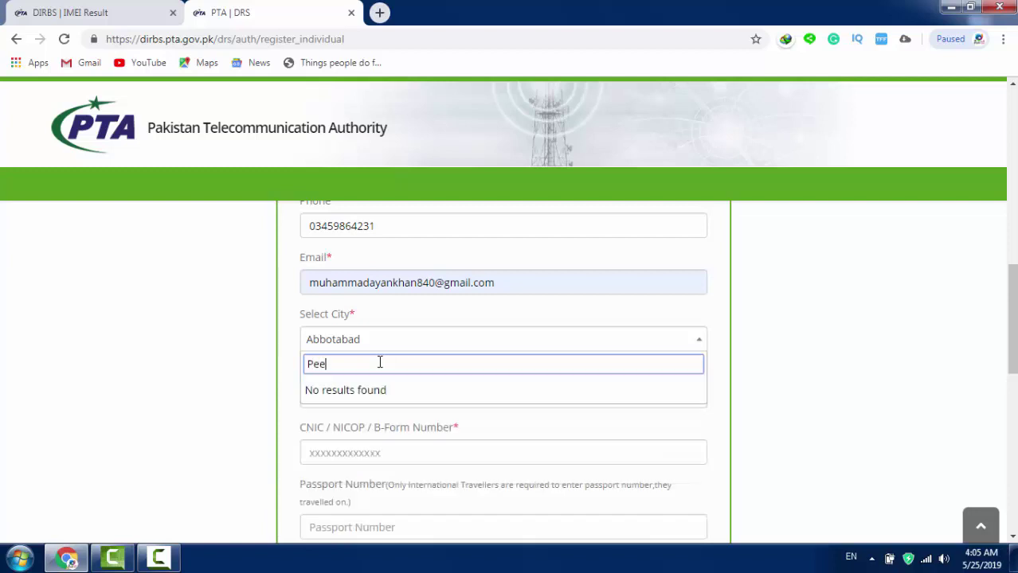
key(BackSpace)
text(shaw)
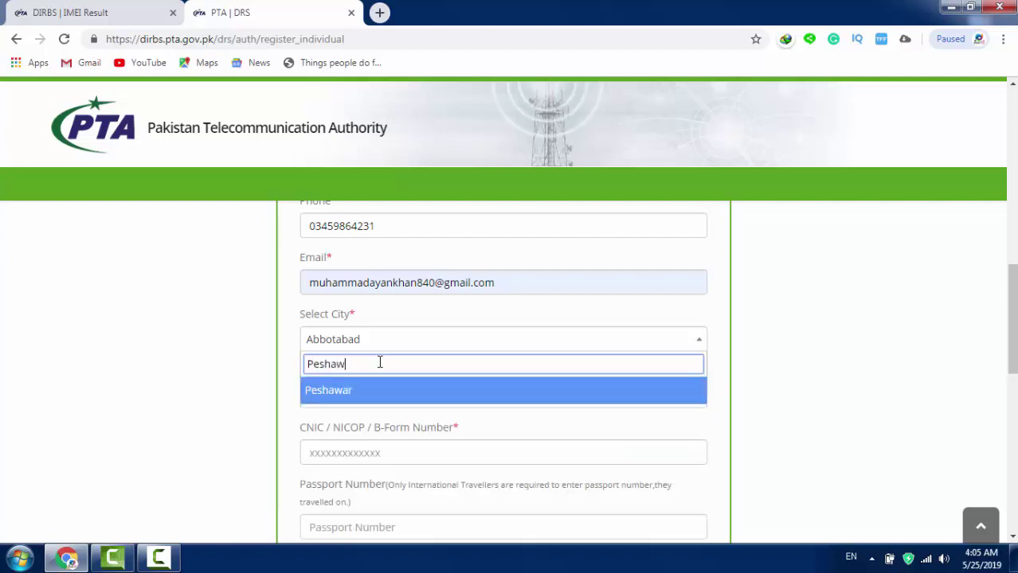
key(BackSpace)
key(BackSpace)
text(war)
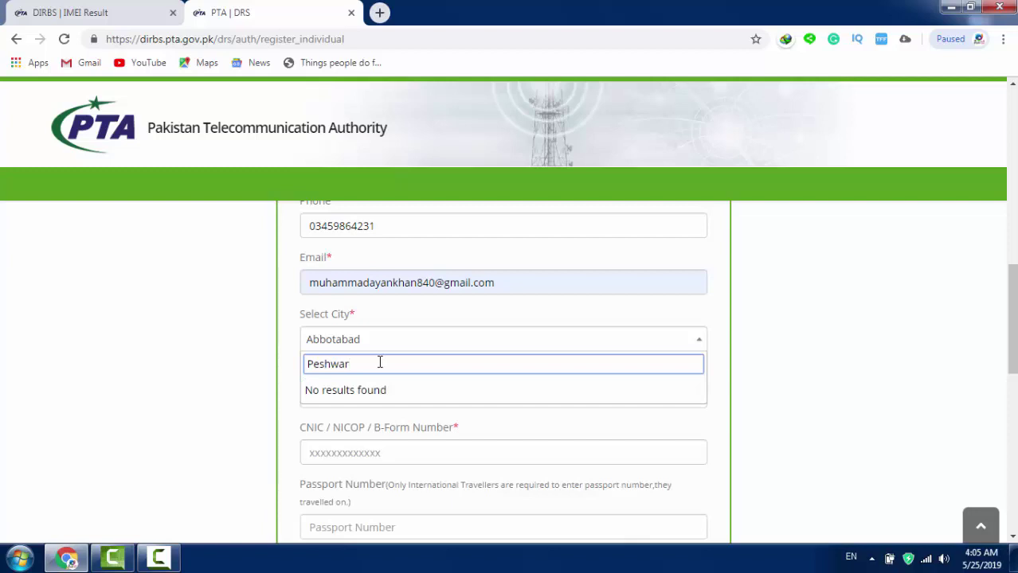
key(BackSpace)
key(BackSpace)
key(BackSpace)
text(awar)
drag(384, 364, 266, 339)
key(BackSpace)
text(m)
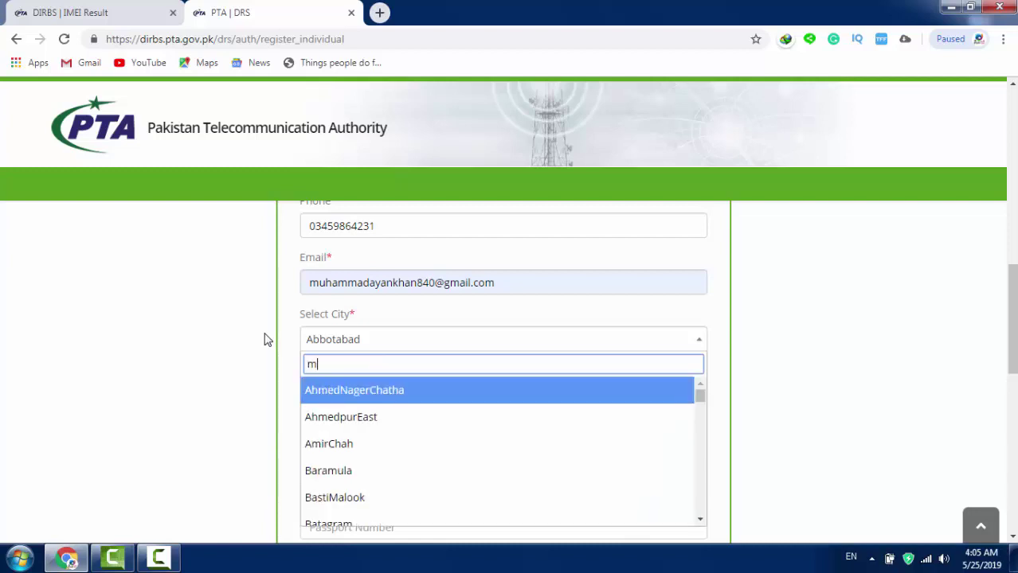
text(ardan)
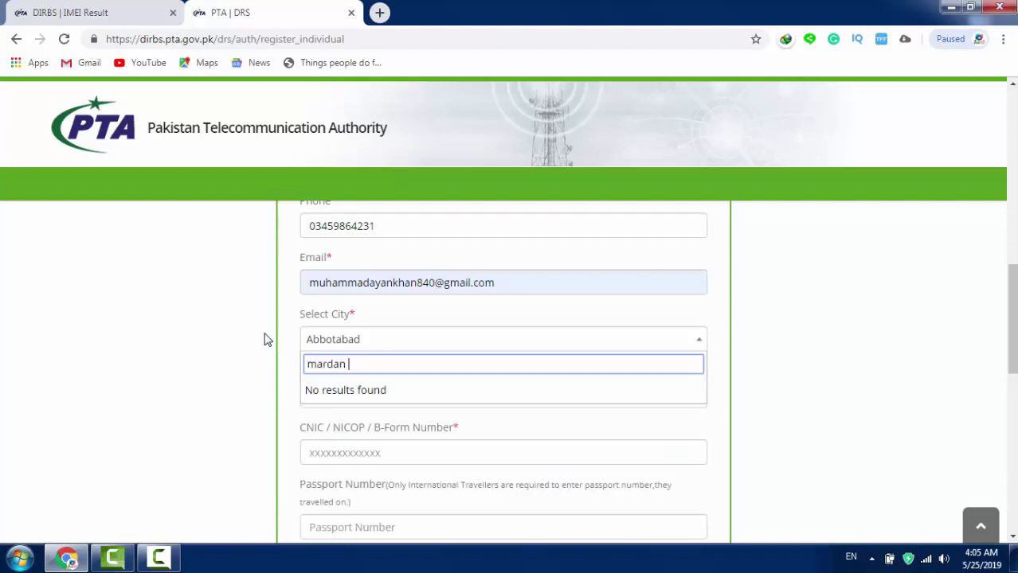
key(BackSpace)
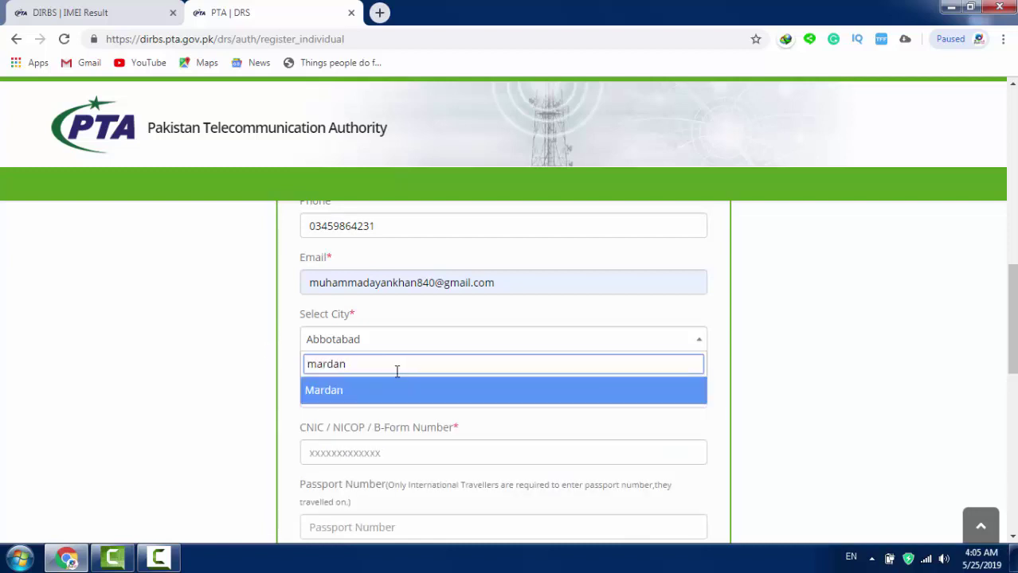
key(BackSpace)
key(BackSpace)
key(BackSpace)
key(BackSpace)
key(BackSpace)
text(pe)
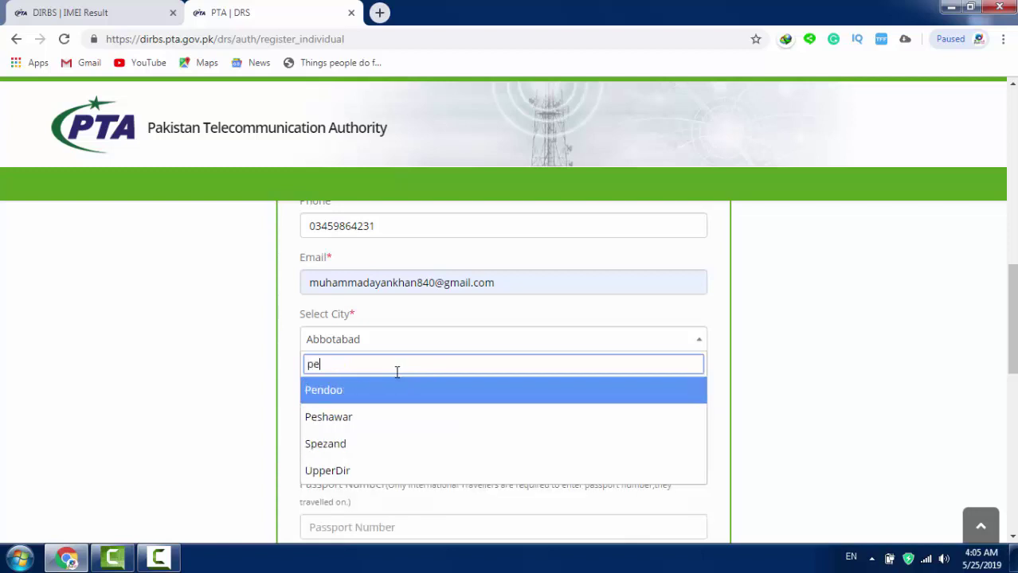
text(sha)
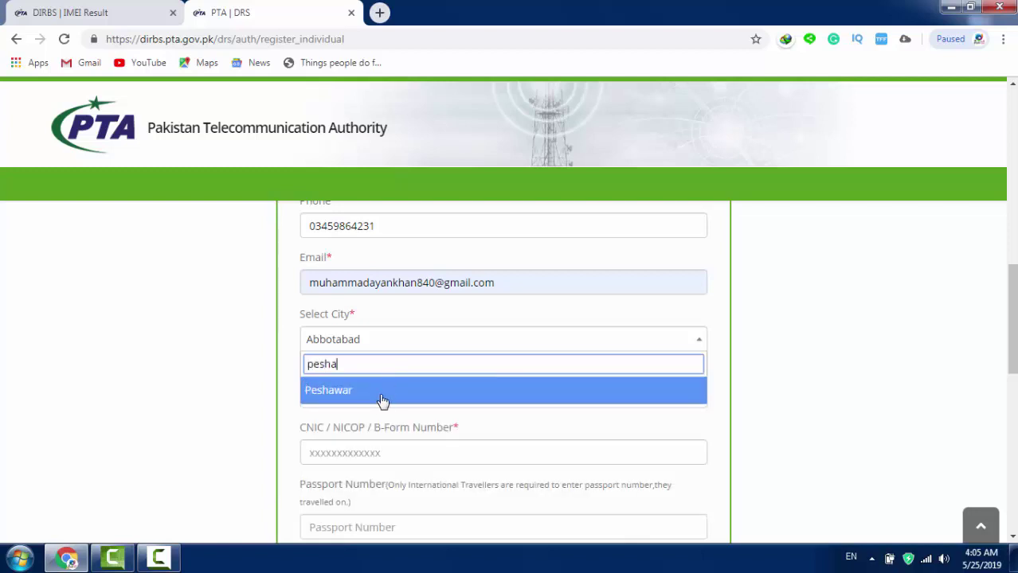
click(357, 392)
scroll(362, 386, down, 1)
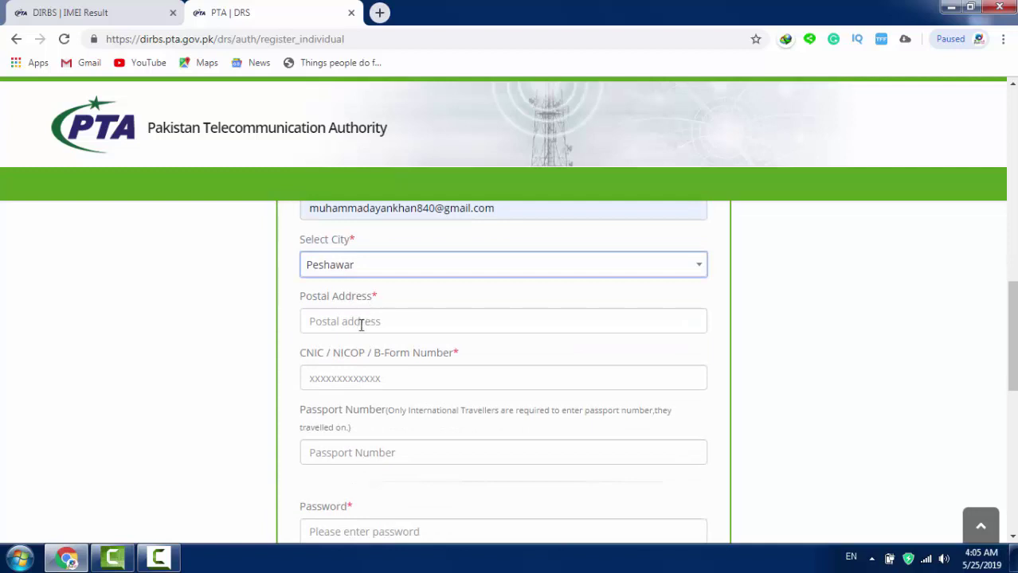
Step: Enter the postal address, correcting its typos
click(361, 327)
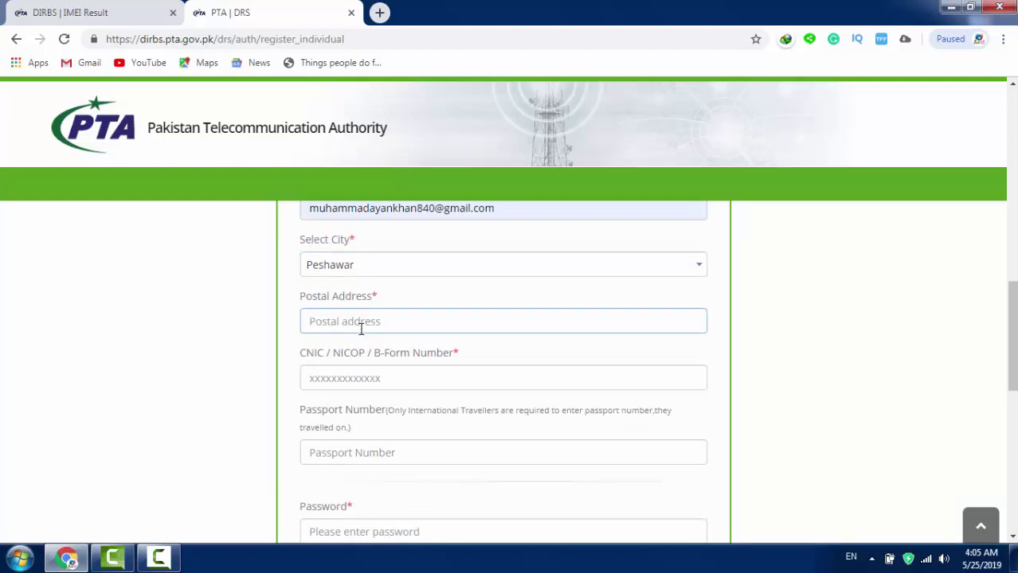
text(peshawar )
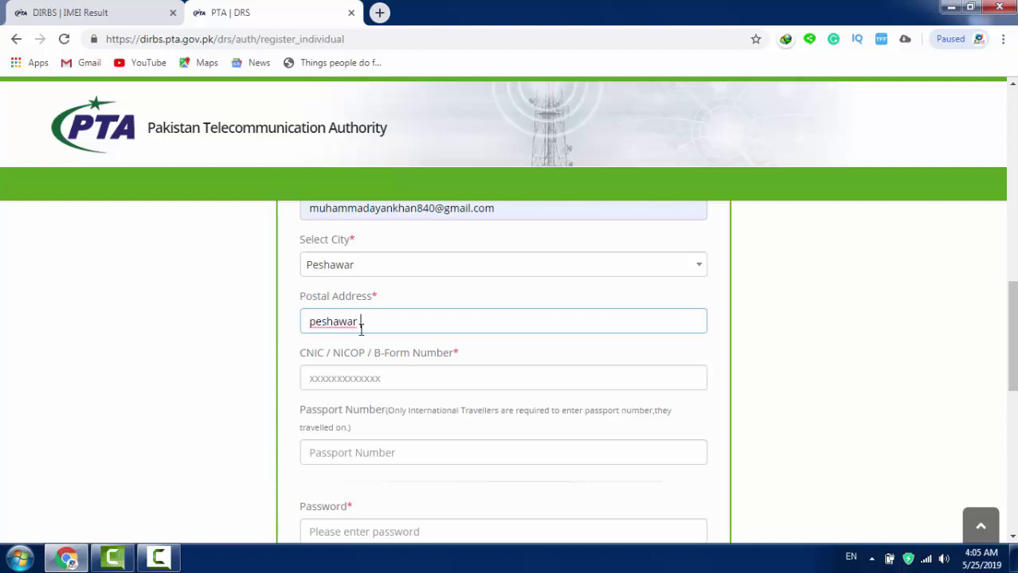
text(p.o peshw)
key(BackSpace)
text(awar)
key(BackSpace)
text(r)
Step: Fill the CNIC / NICOP / B-Form Number field with the 13-digit CNIC number
scroll(391, 319, up, 2)
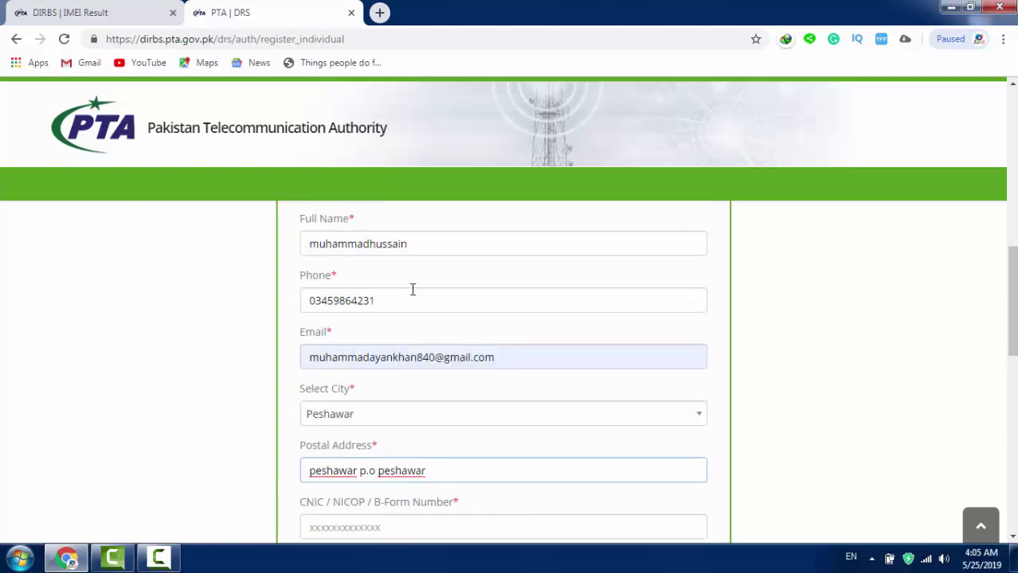
scroll(411, 288, down, 2)
click(357, 378)
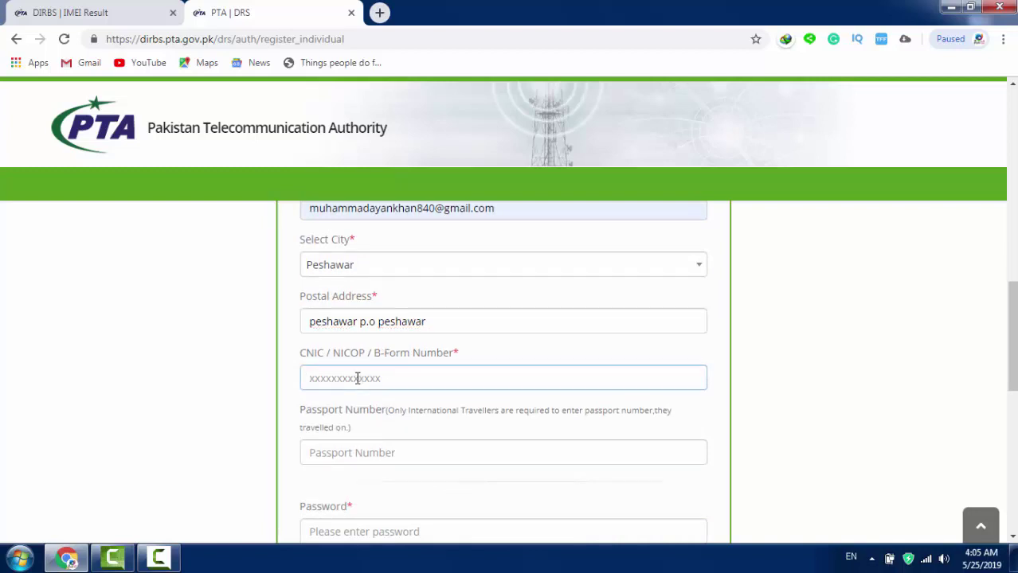
Step: Enter the account password in Password and repeat it in Confirm Password
scroll(416, 321, down, 3)
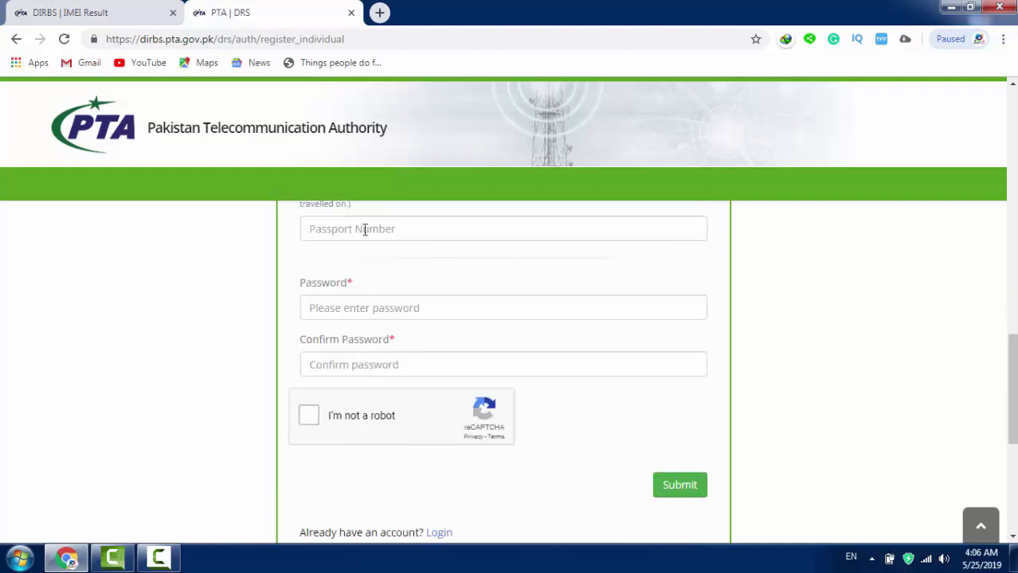
click(356, 310)
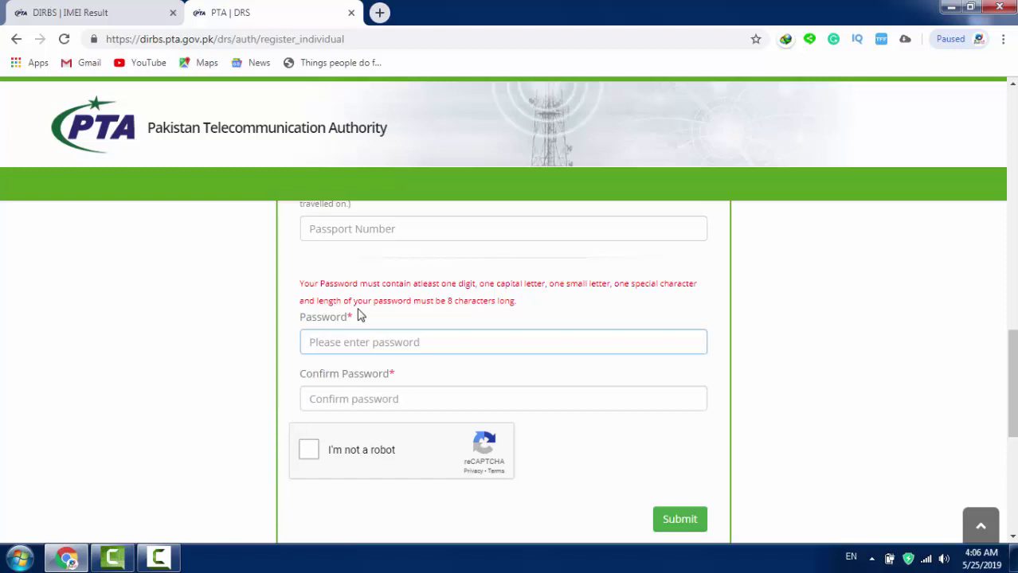
text(••••••••)
text(••••)
key(Tab)
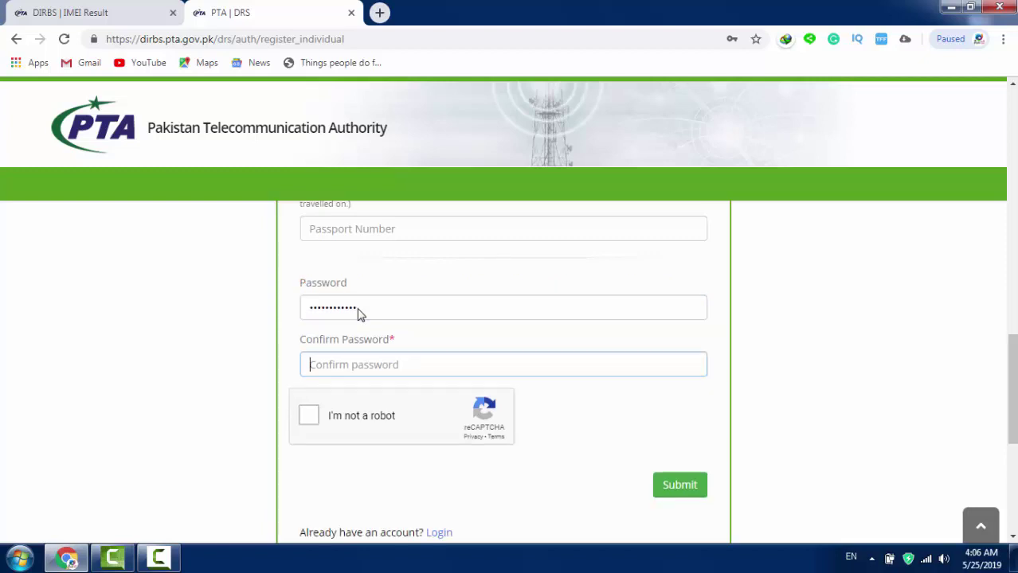
text(•••••)
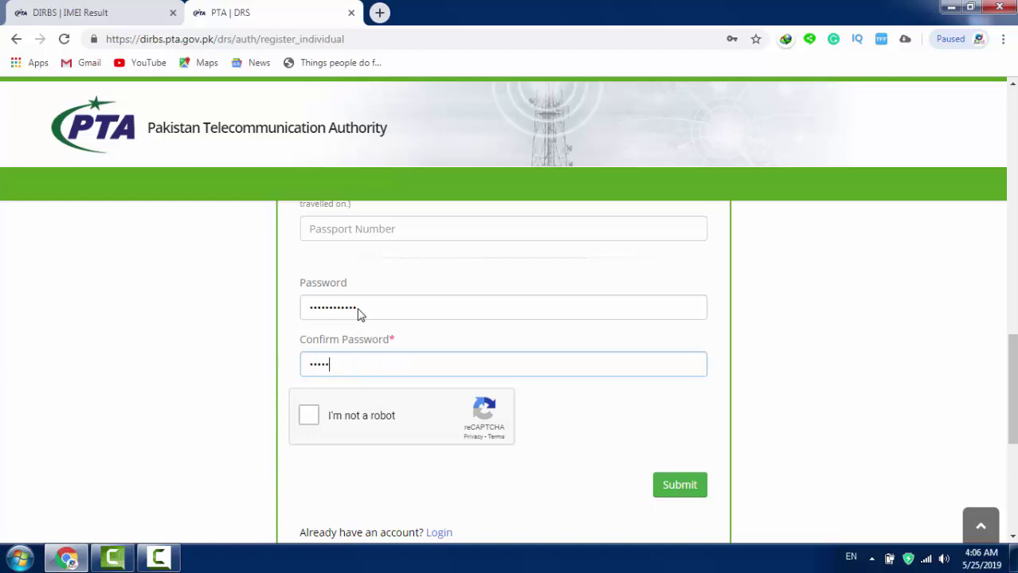
text(•••••••)
Step: Pass the reCAPTCHA by reloading the challenge, picking the three car images and verifying
click(314, 417)
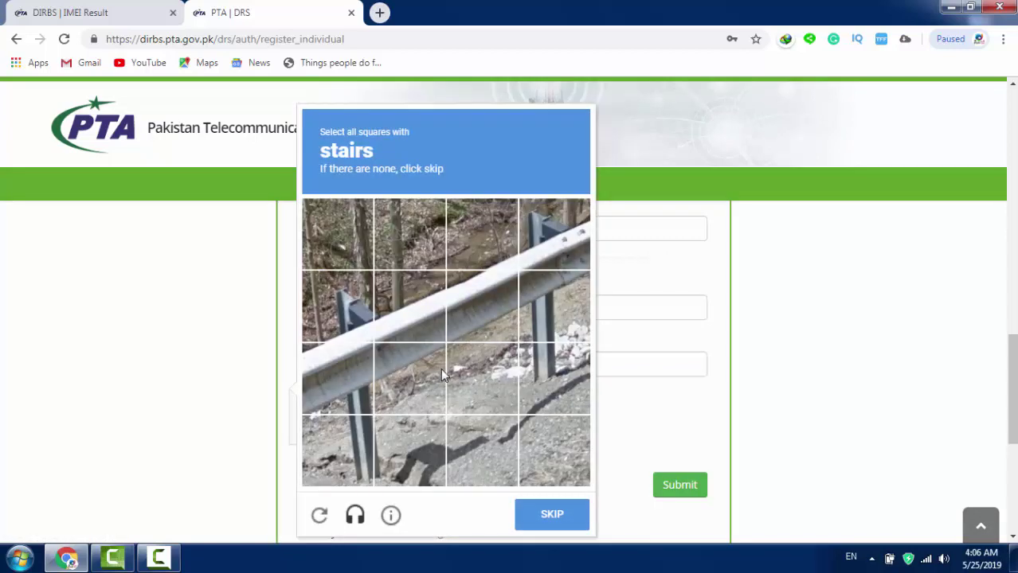
click(336, 516)
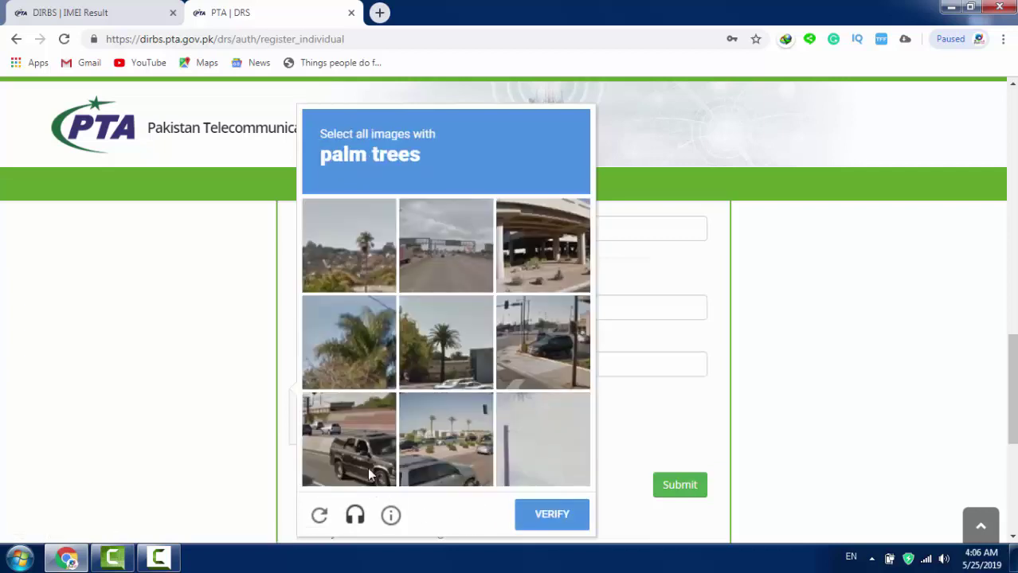
click(322, 521)
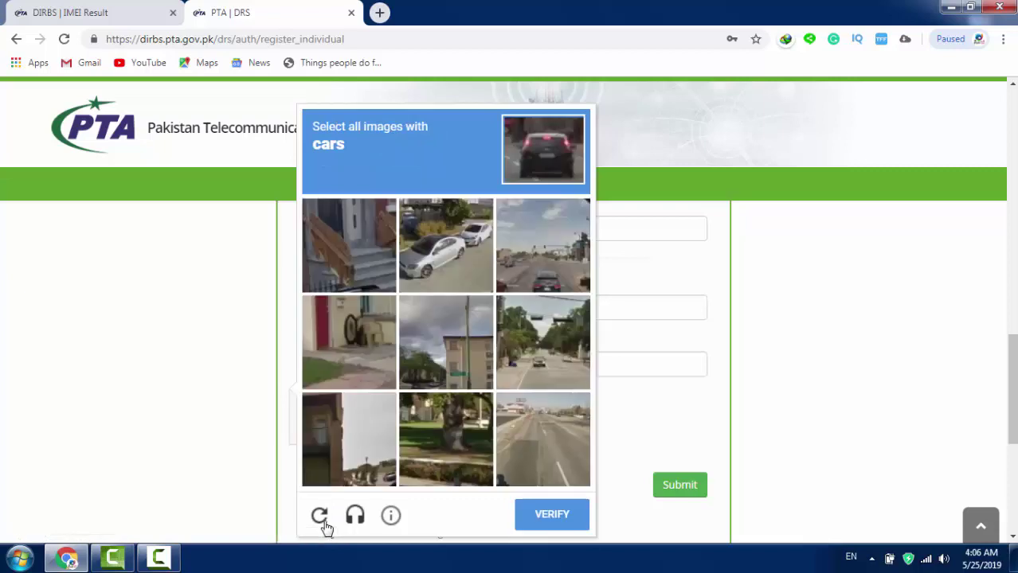
click(510, 257)
click(467, 258)
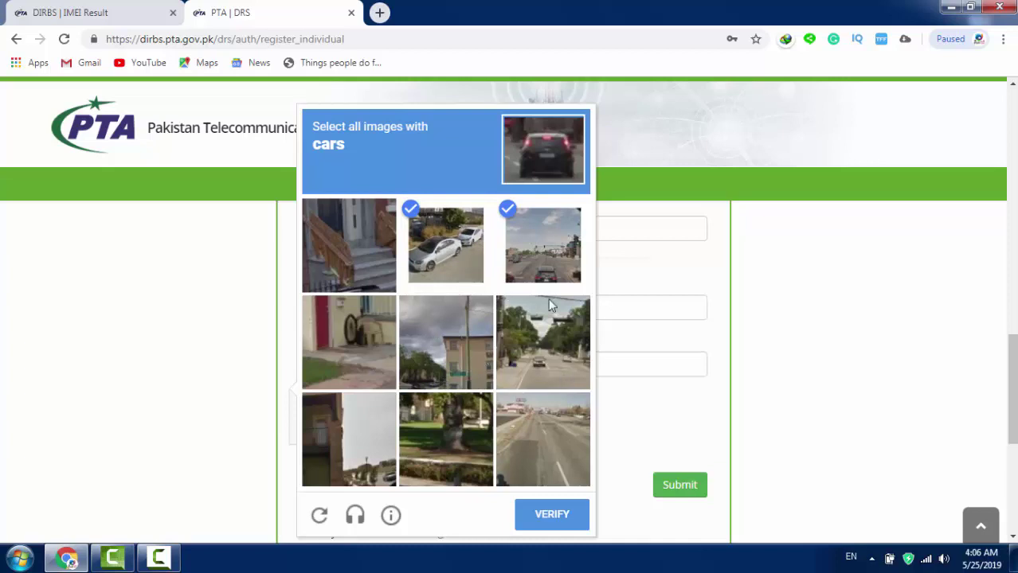
click(544, 334)
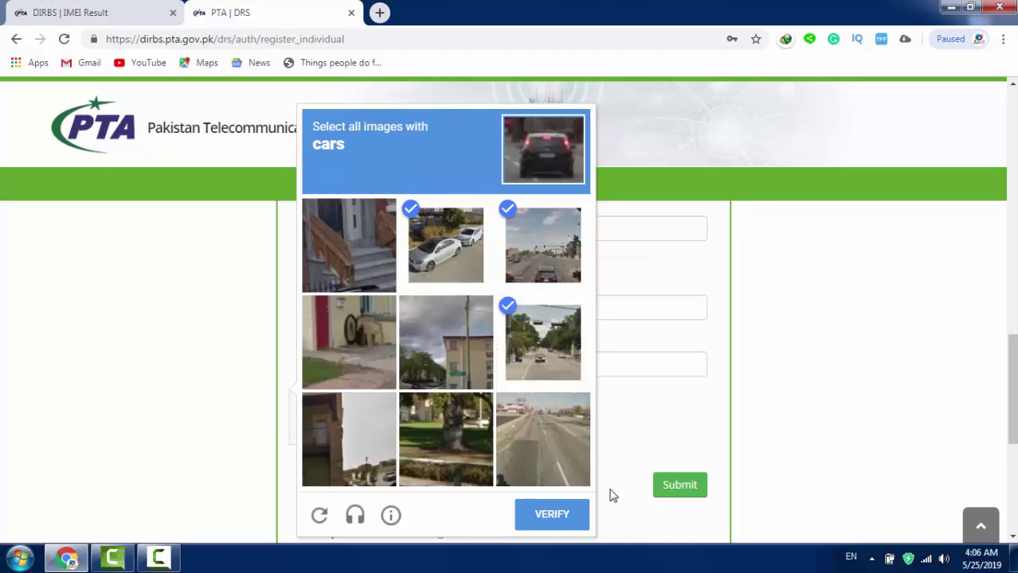
click(554, 522)
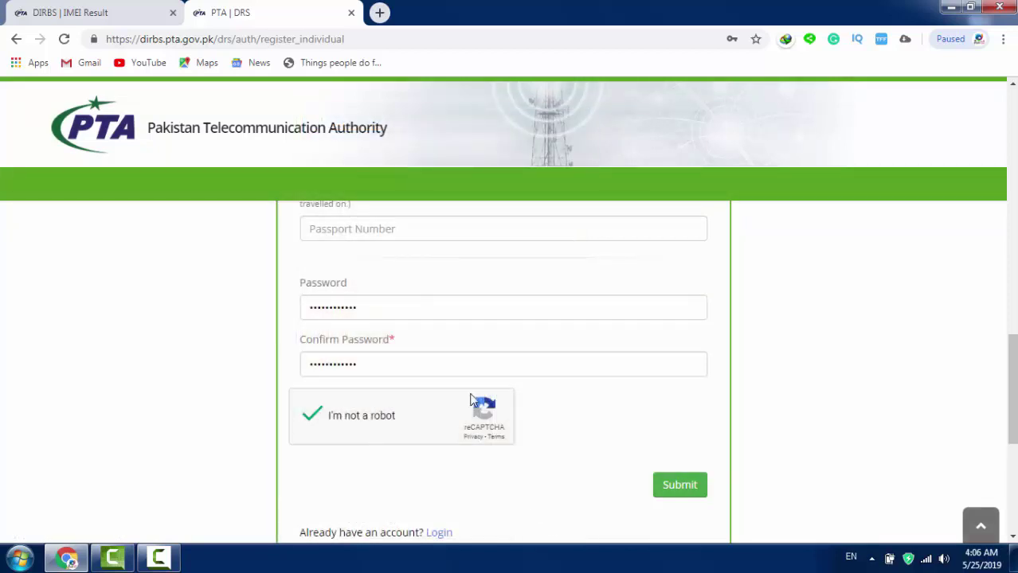
Step: Leave the sign-up form via the 'Already have an account? Login' link for the DRS login page
scroll(563, 343, up, 1)
scroll(563, 343, down, 3)
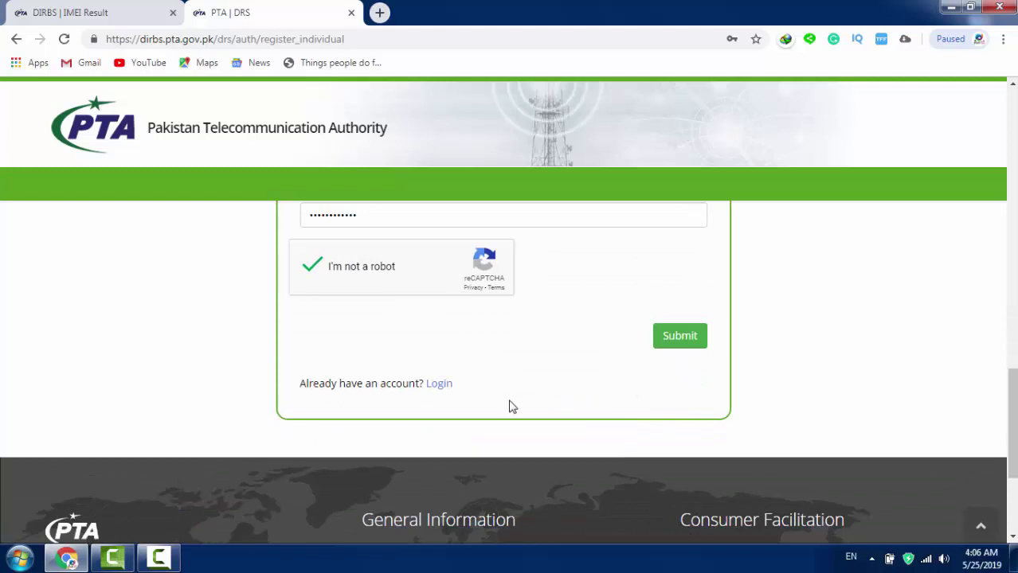
click(440, 385)
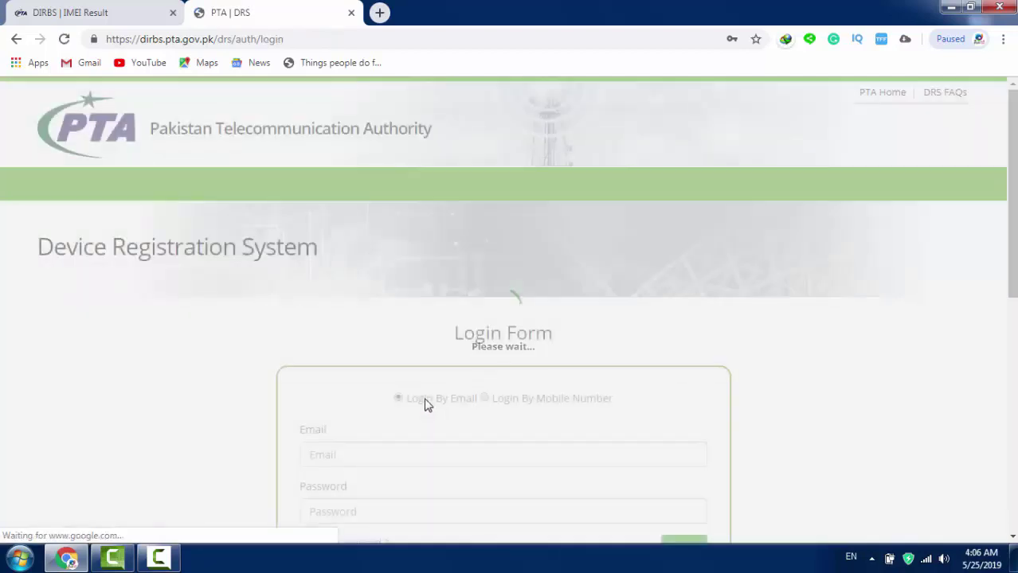
scroll(411, 387, down, 2)
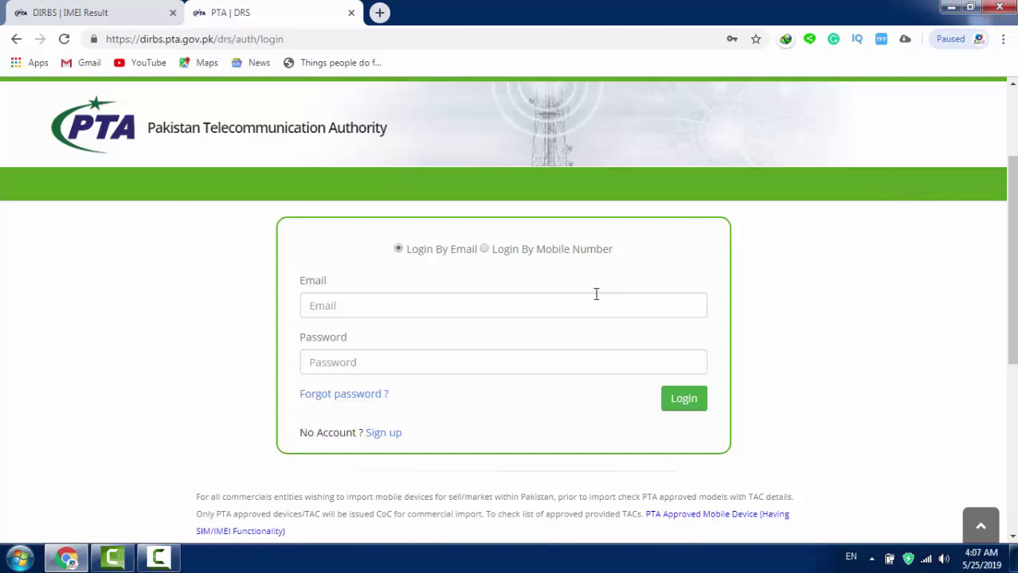
click(547, 307)
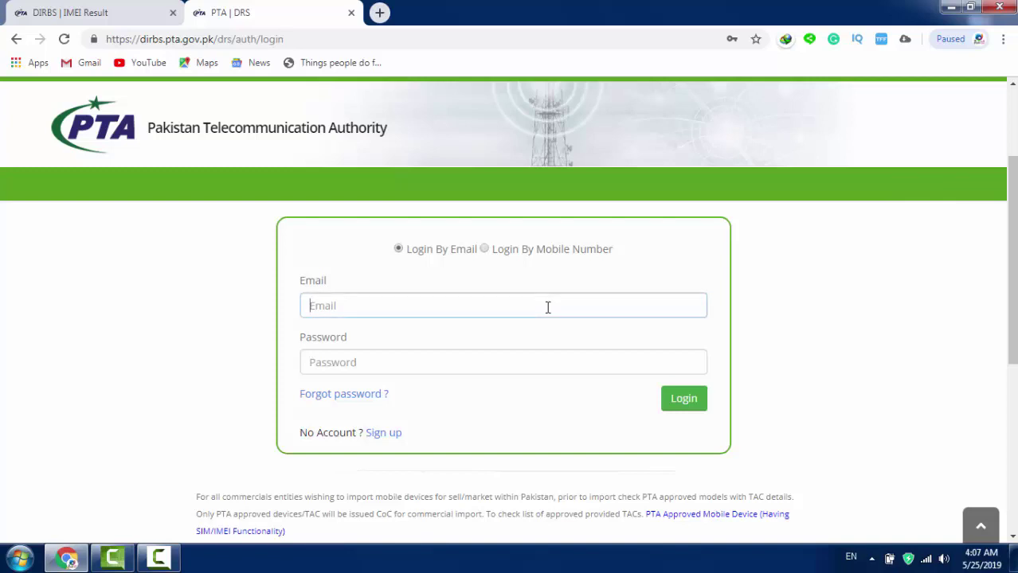
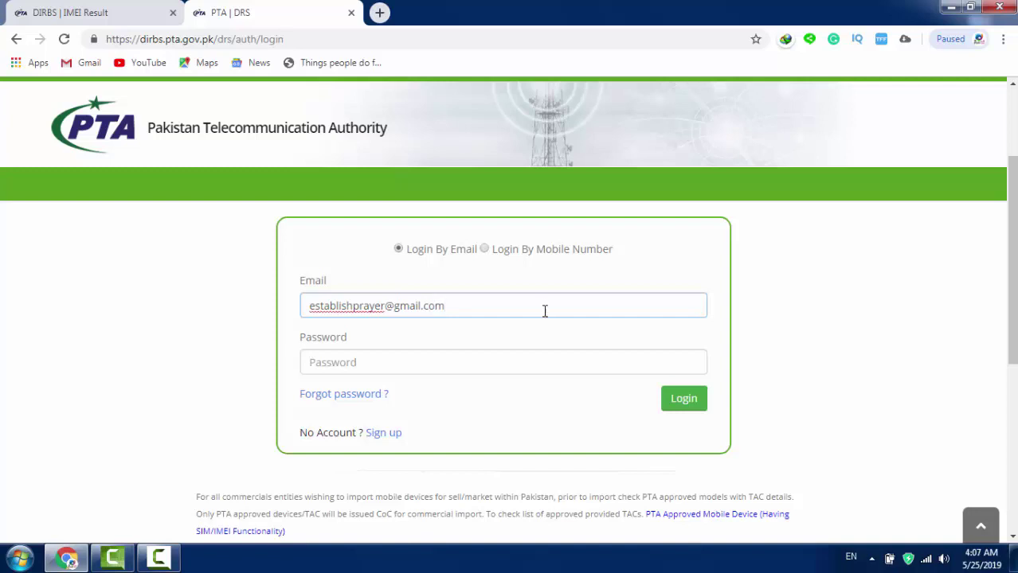
Step: Sign in to DIRBS with the account e-mail address and password
click(500, 362)
text(*****)
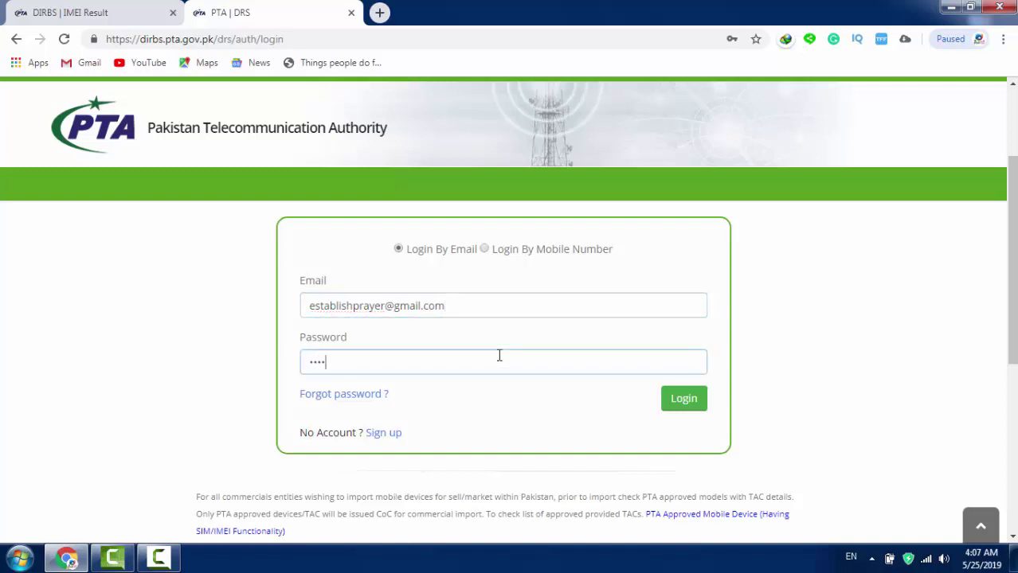
text(*******)
click(685, 401)
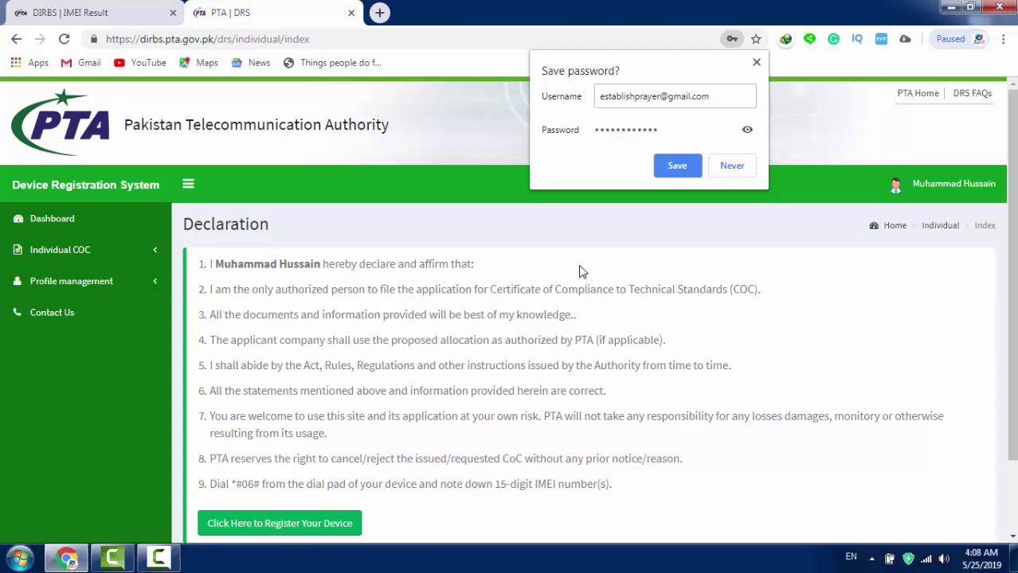
Step: Choose Never on Chrome's save-password bubble and scroll through the Declaration statements
click(729, 167)
scroll(739, 270, down, 2)
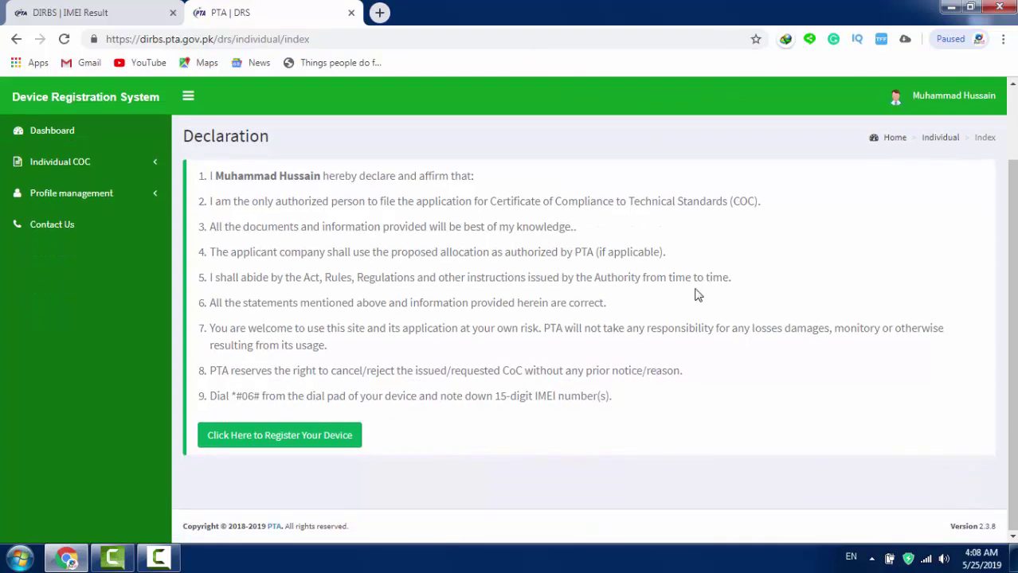
Step: Open the device application form and set User Type to Mobile Registration (To pay Duty TAX)
click(239, 443)
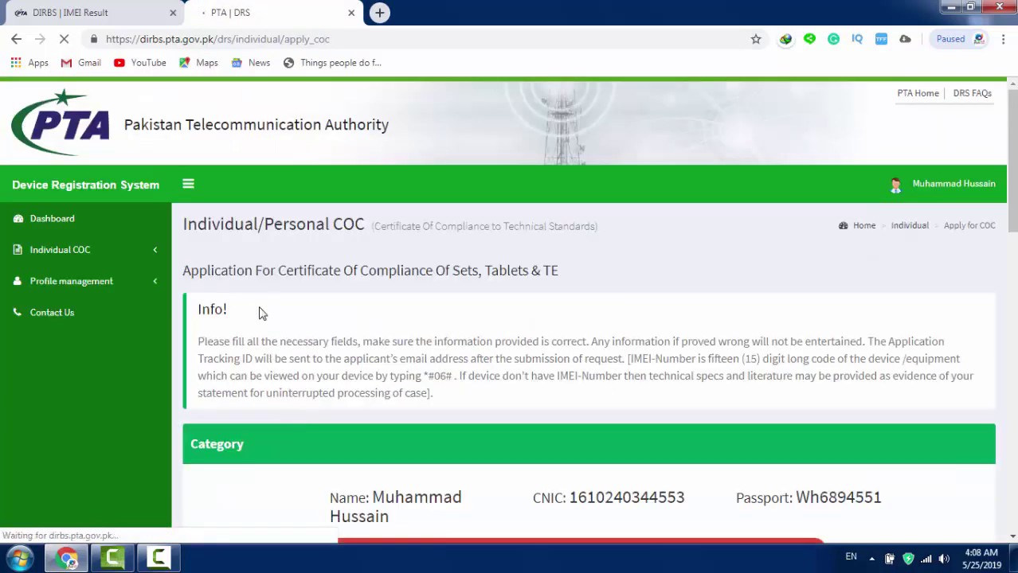
scroll(294, 279, down, 3)
scroll(293, 283, down, 5)
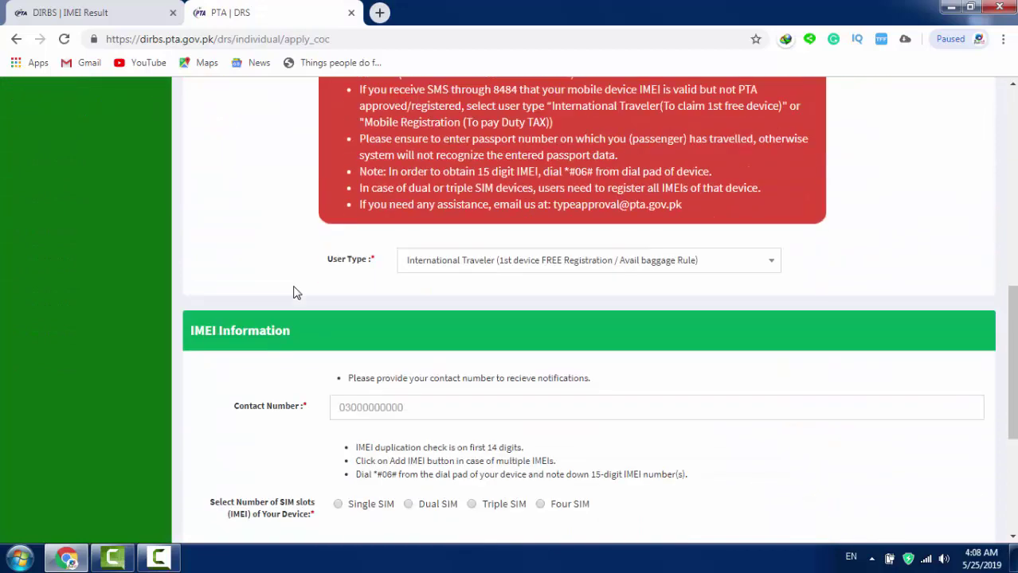
scroll(293, 287, up, 1)
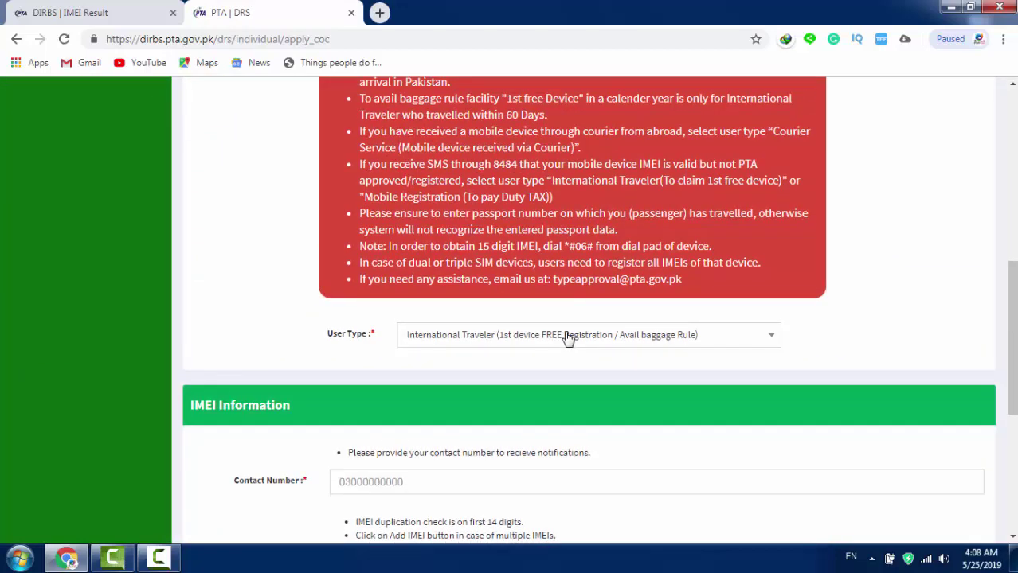
click(568, 336)
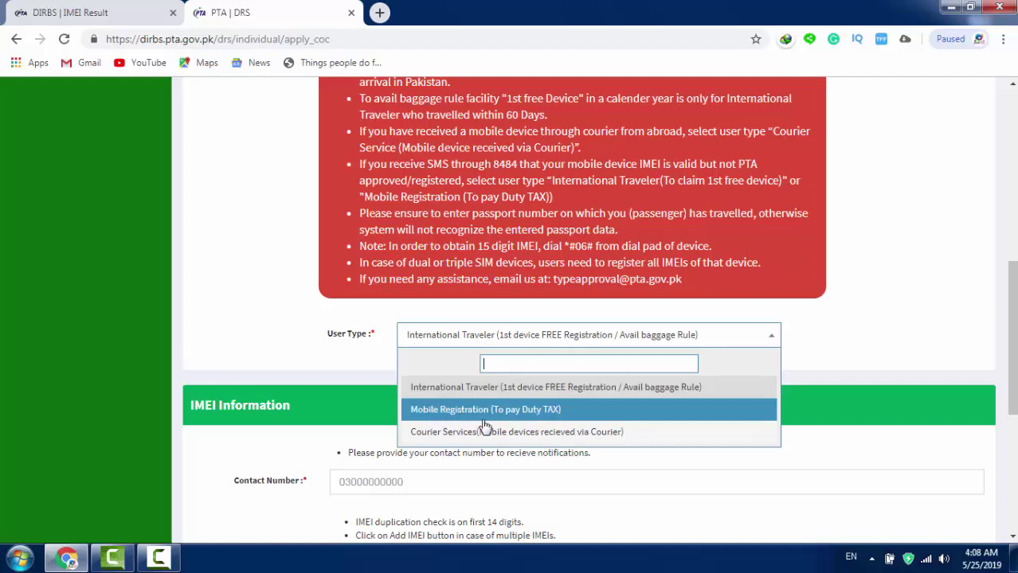
click(530, 410)
Step: Enter the user's mobile number in the Contact Number field
scroll(507, 371, down, 1)
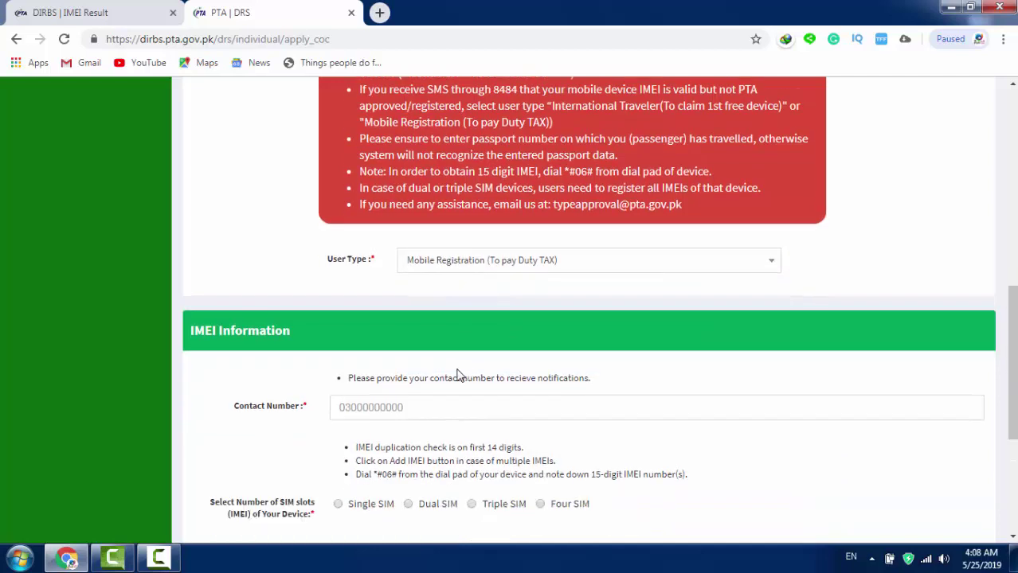
click(435, 405)
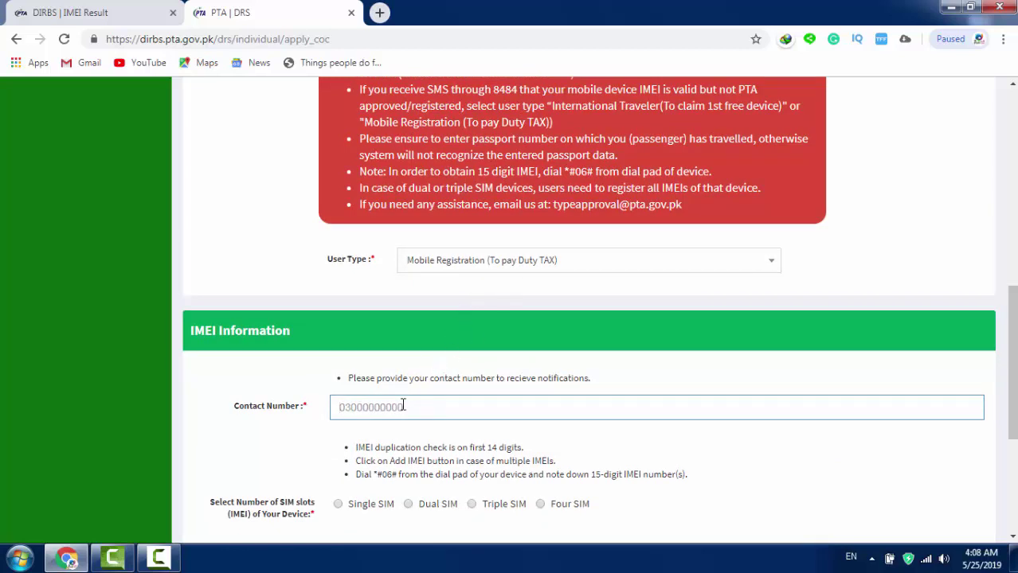
scroll(413, 405, down, 2)
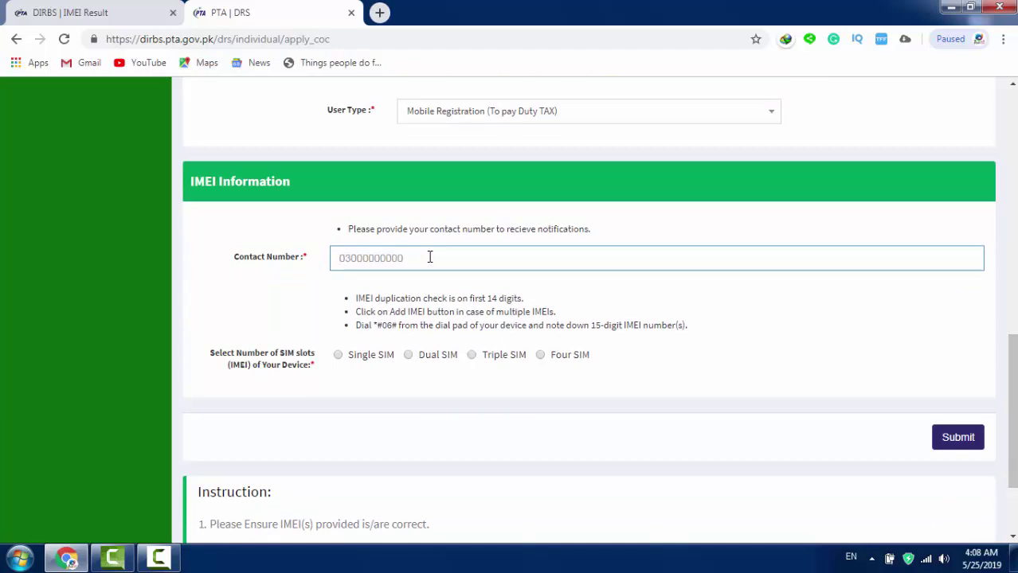
scroll(380, 354, up, 1)
scroll(380, 353, up, 3)
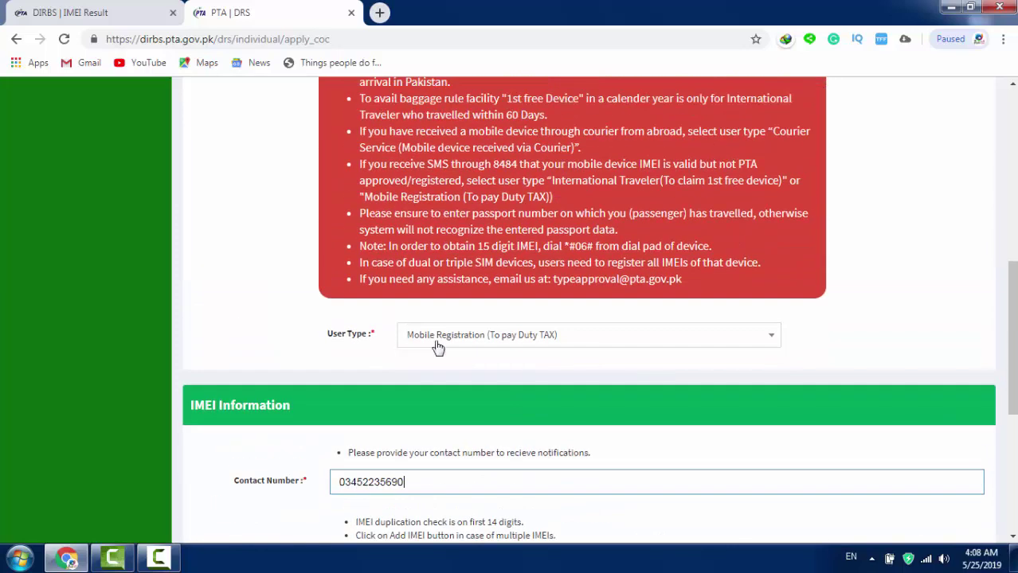
Step: Change User Type to International Traveler (1st device FREE Registration)
click(490, 338)
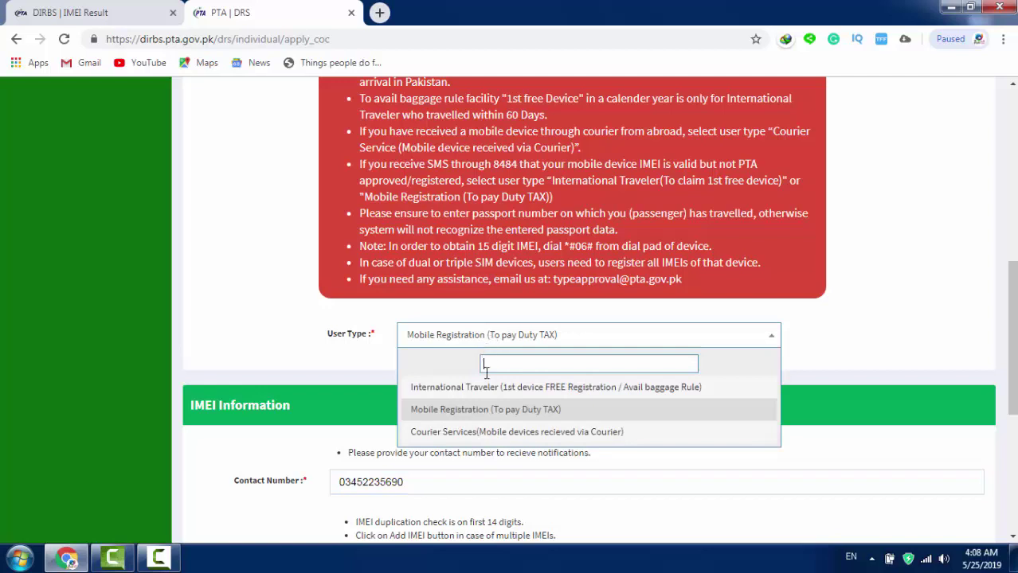
click(446, 390)
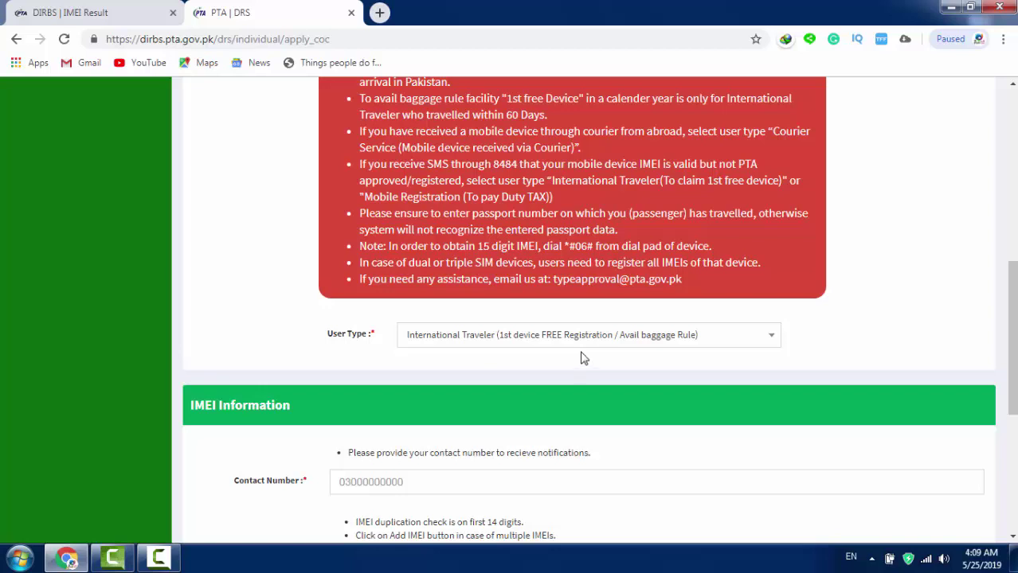
scroll(518, 357, down, 1)
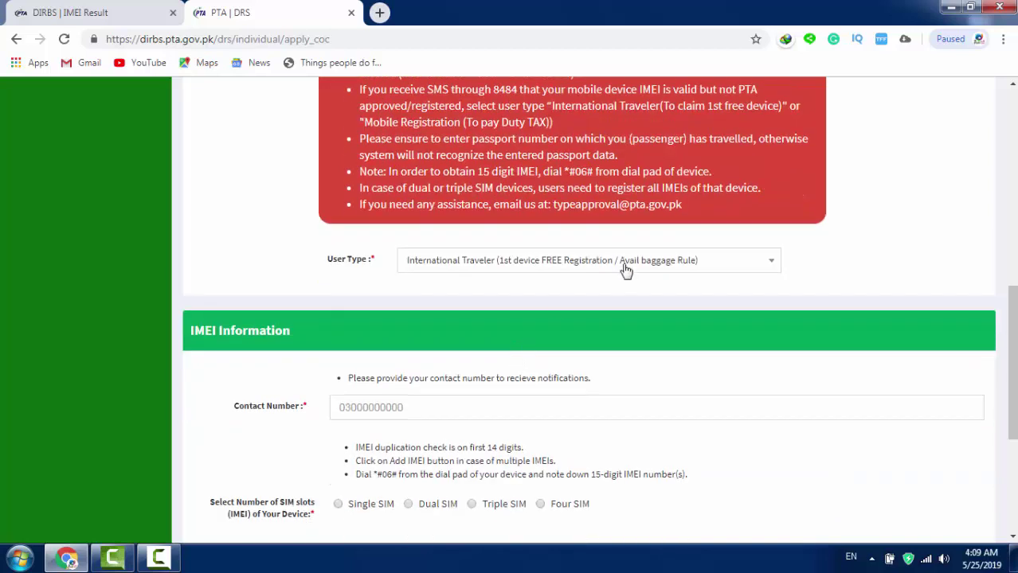
scroll(491, 384, down, 1)
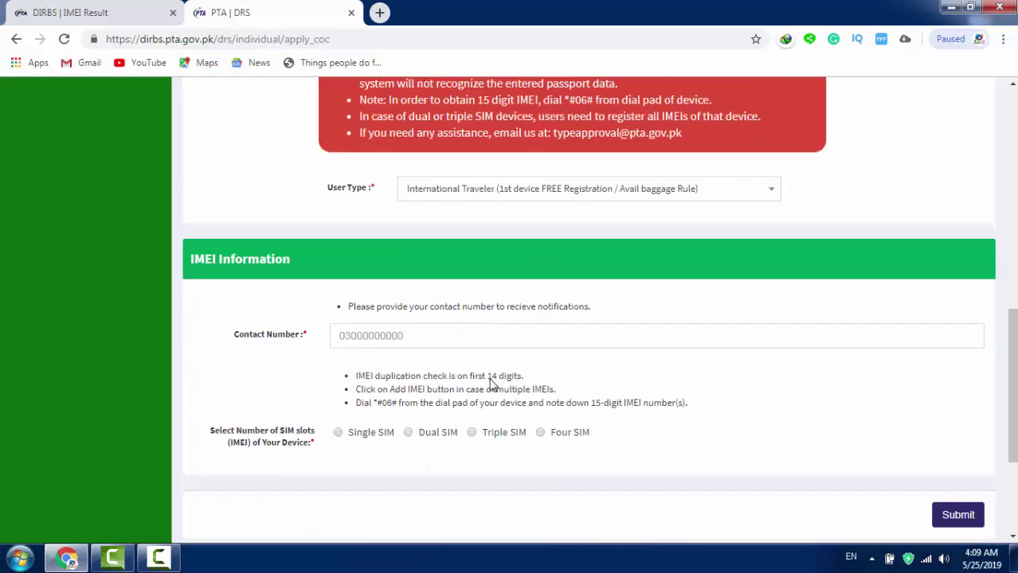
scroll(491, 384, down, 1)
Step: Select Single SIM, then Dual SIM so two IMEI fields appear
click(424, 263)
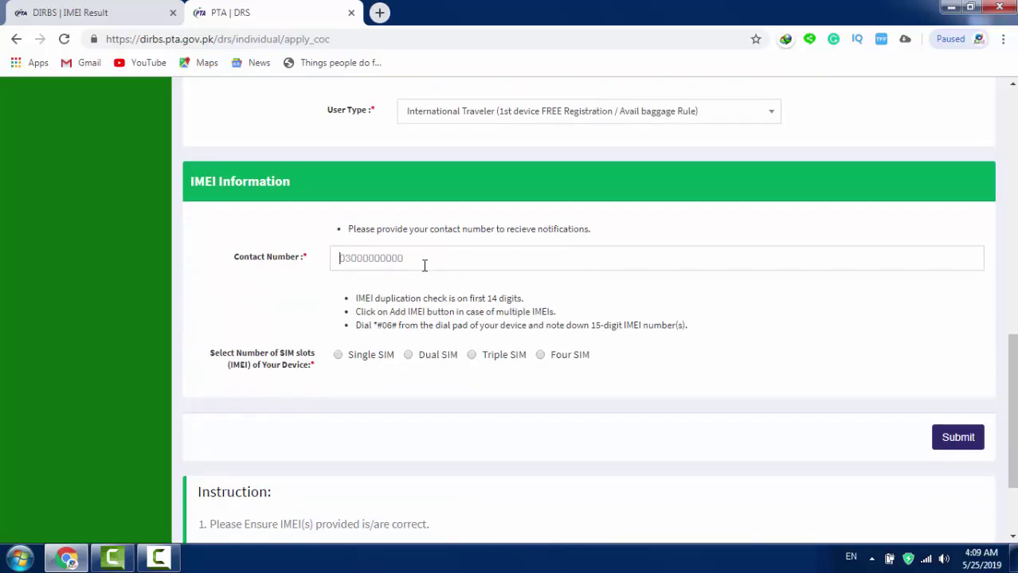
click(345, 358)
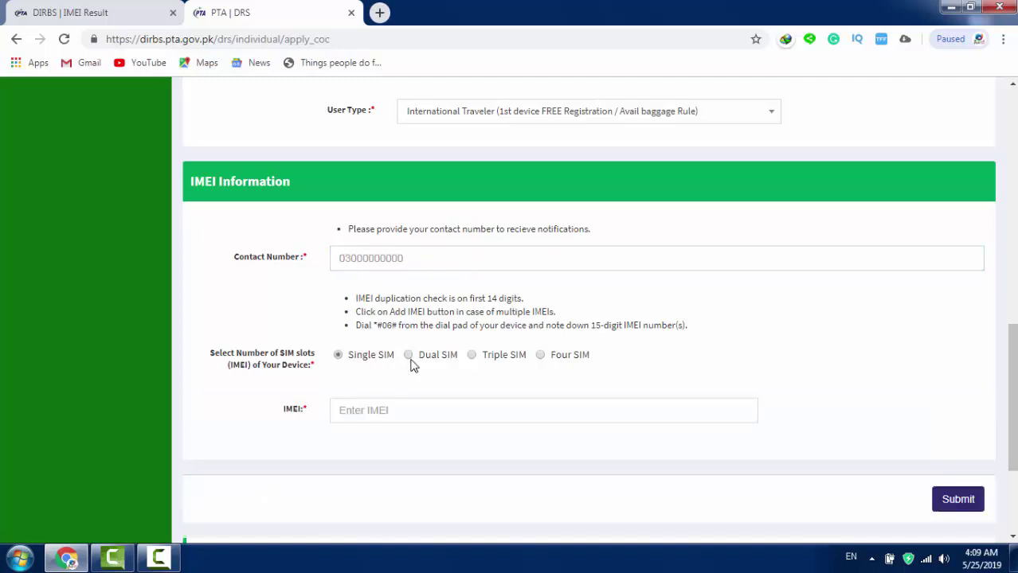
click(410, 360)
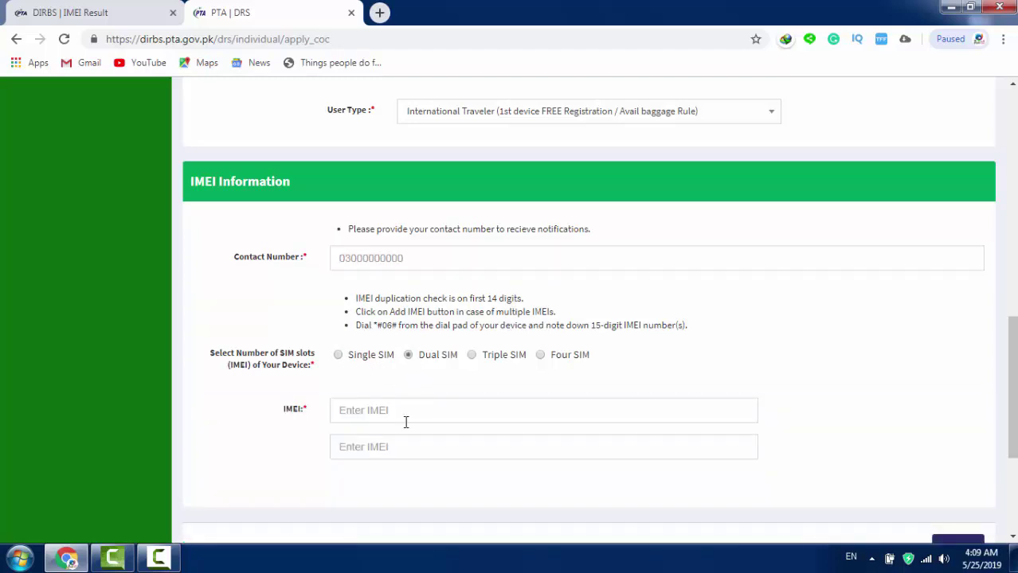
scroll(613, 442, down, 2)
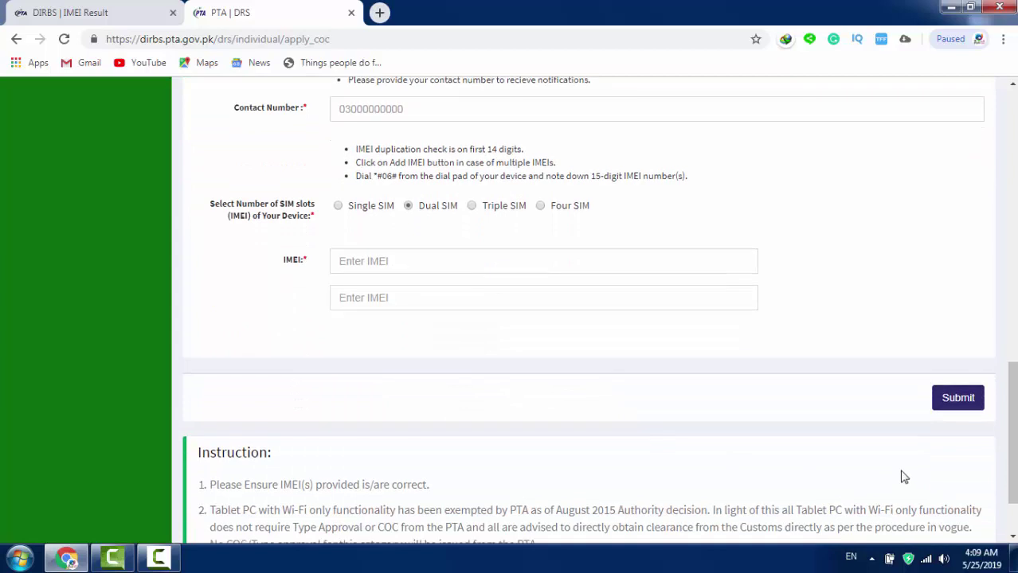
scroll(469, 404, up, 1)
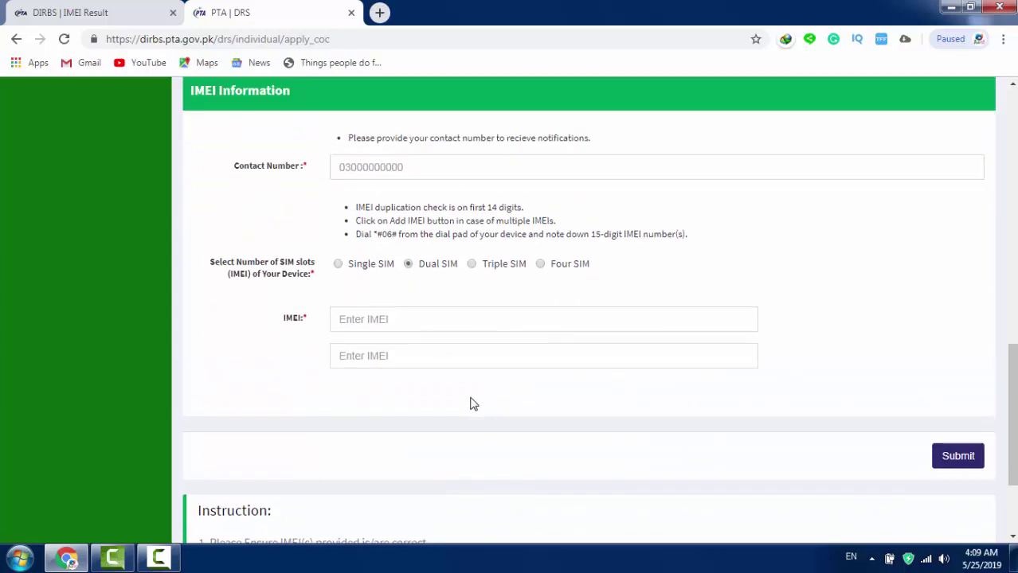
scroll(404, 331, up, 1)
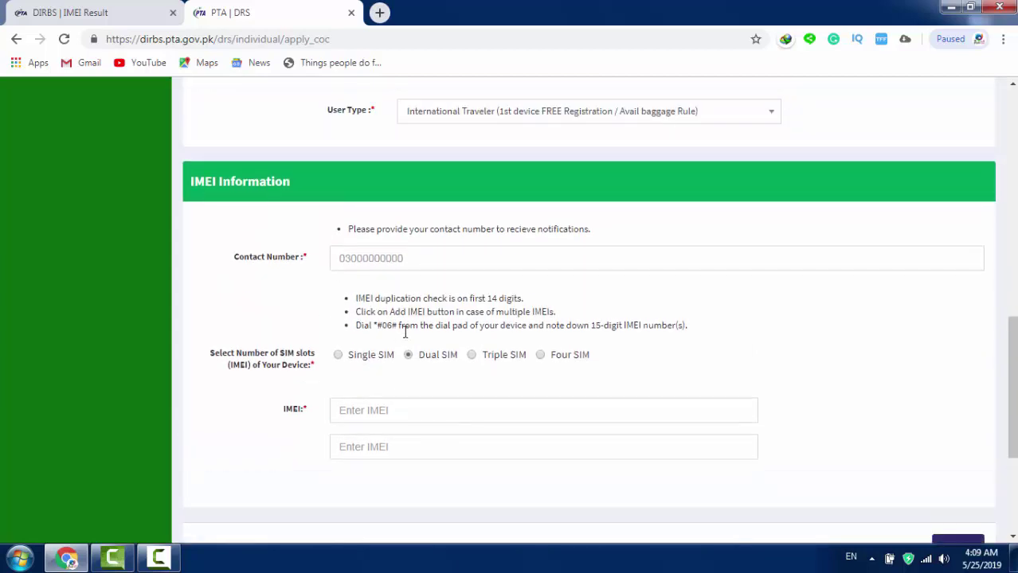
Step: Return User Type to Mobile Registration and pick Triple SIM, revealing three IMEI fields
click(626, 114)
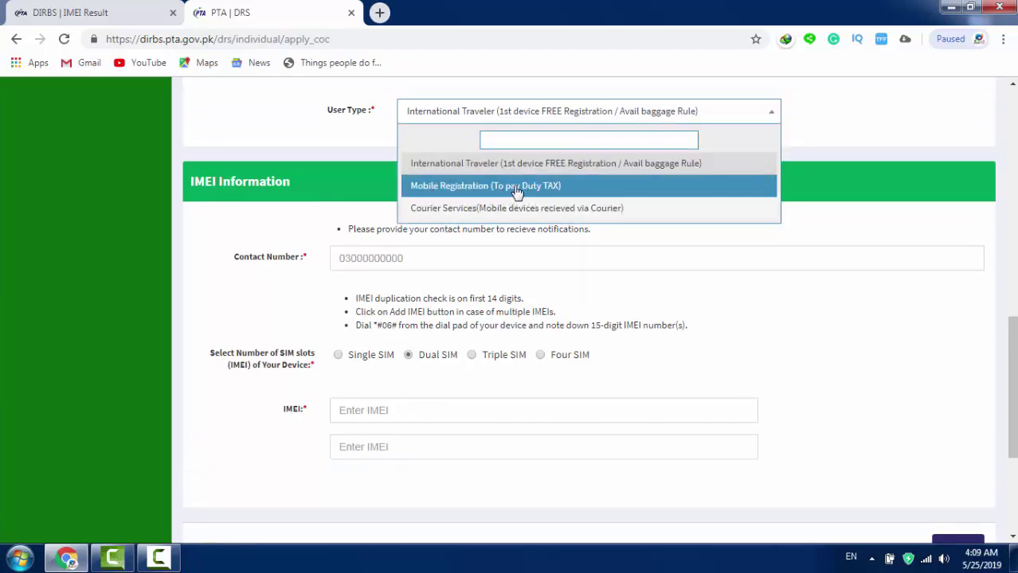
click(517, 188)
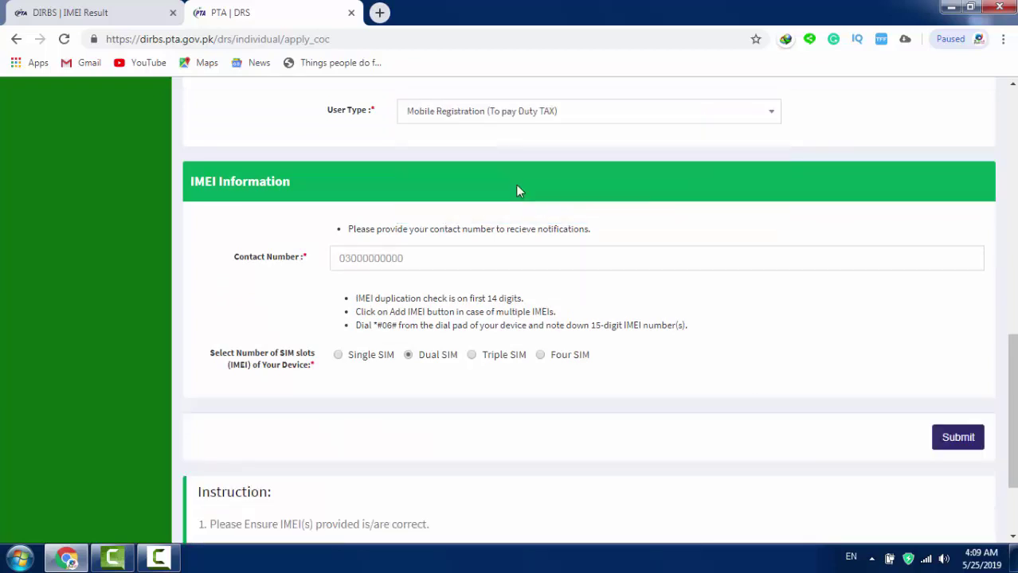
click(406, 259)
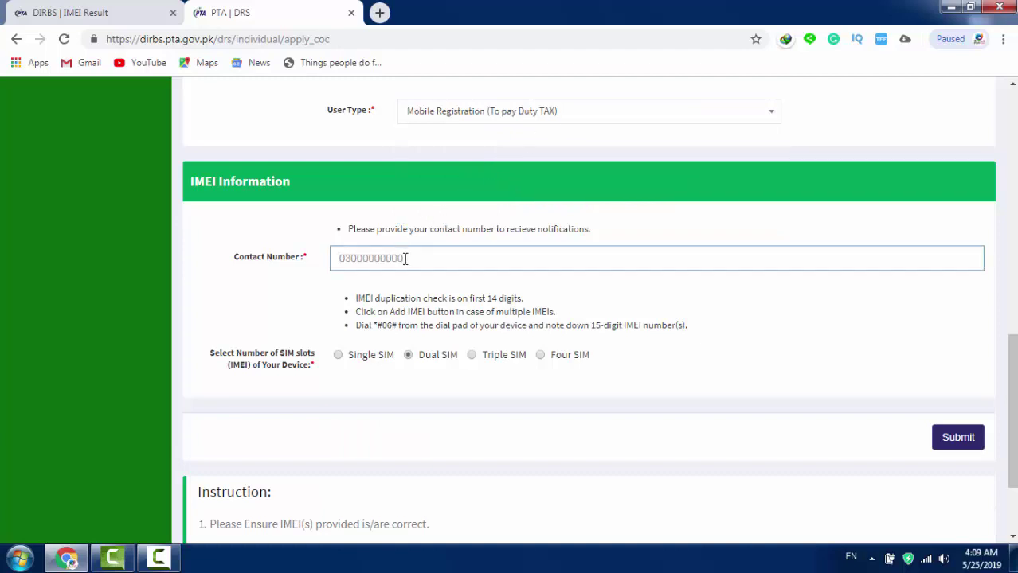
click(338, 355)
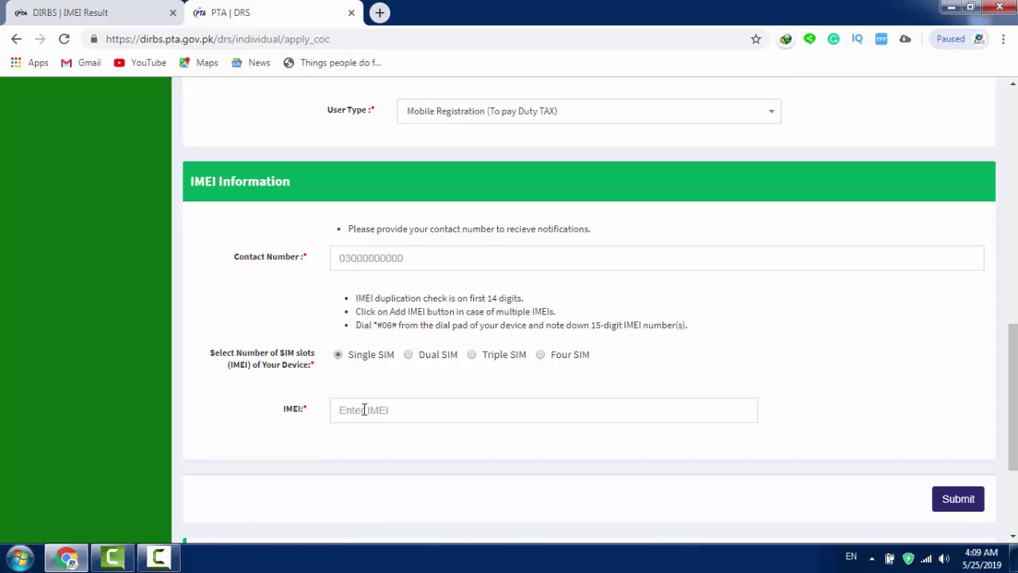
click(474, 360)
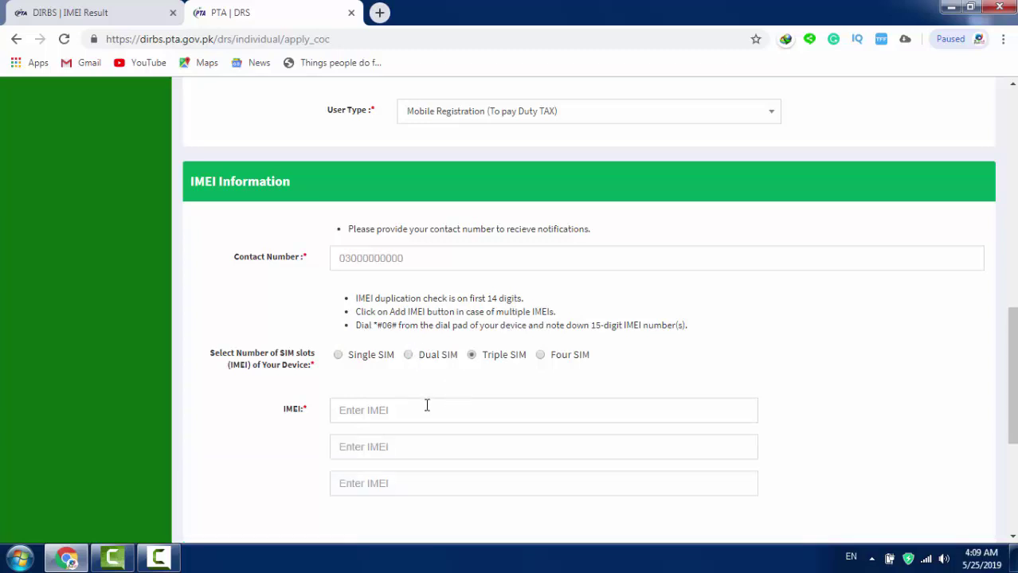
scroll(525, 480, down, 1)
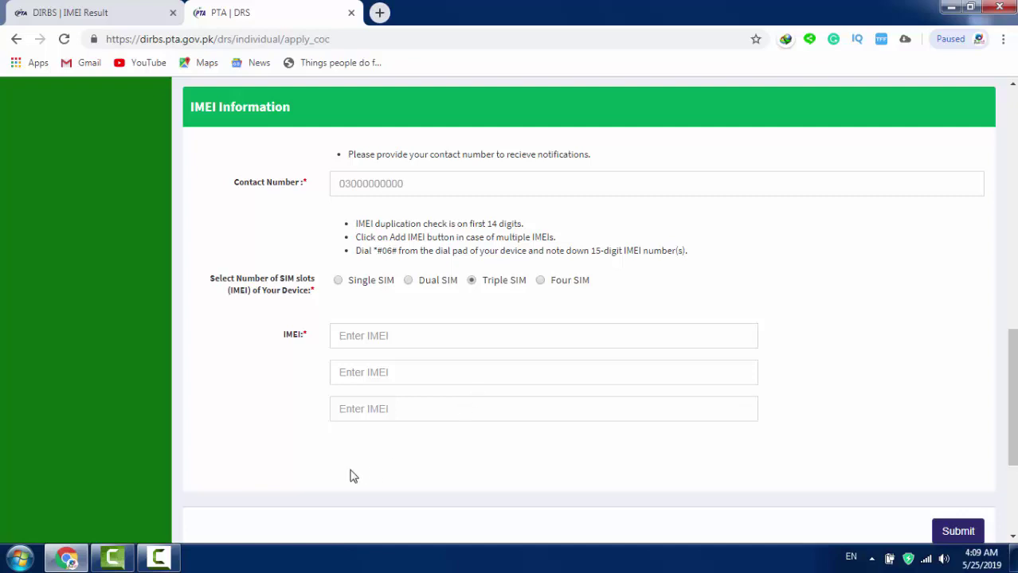
click(166, 566)
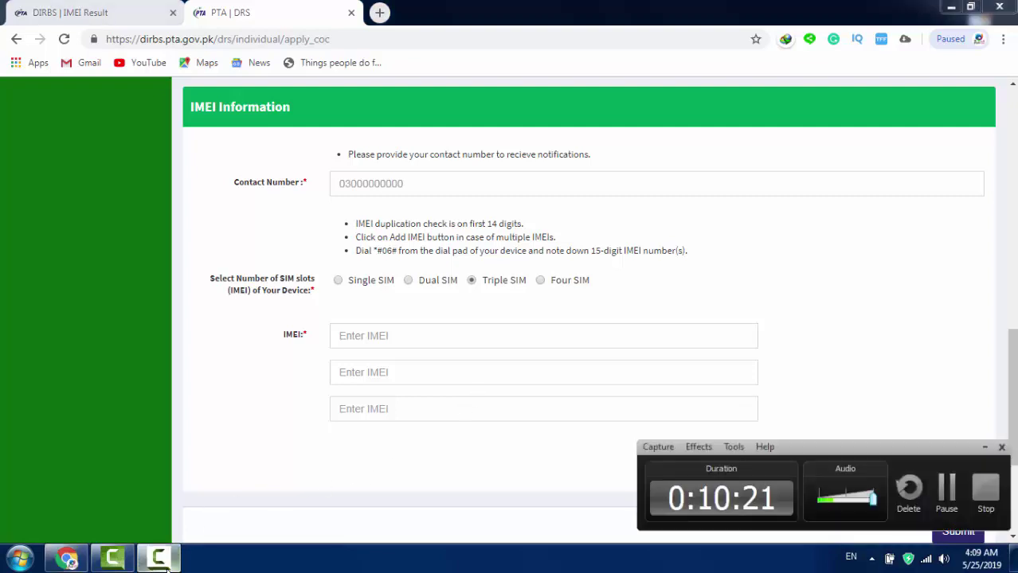
Step: Scroll back to User Type and expand its list: International Traveler, Mobile Registration, Courier Services
click(166, 566)
scroll(549, 484, up, 1)
scroll(549, 483, up, 1)
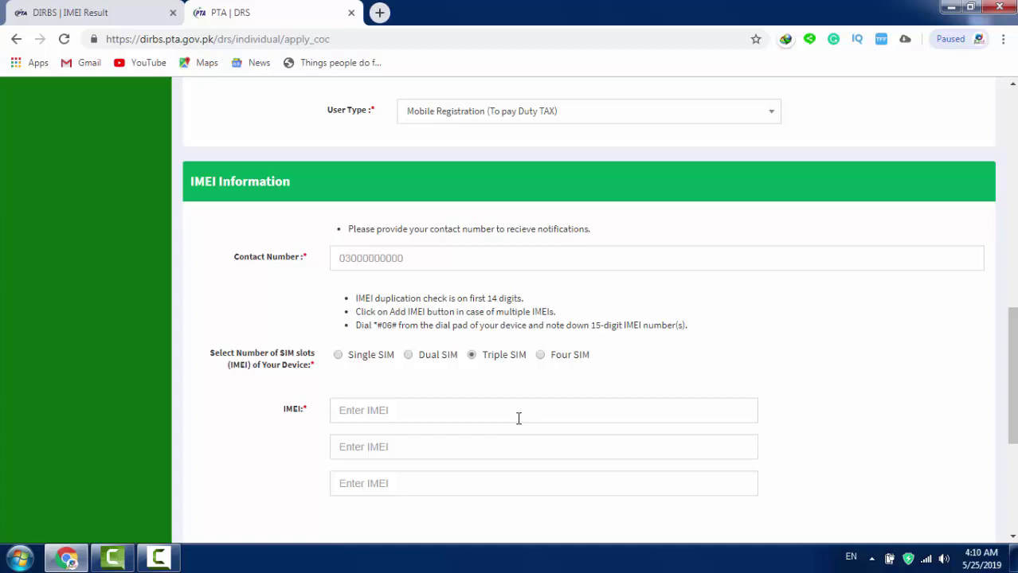
scroll(520, 415, up, 4)
scroll(519, 420, down, 1)
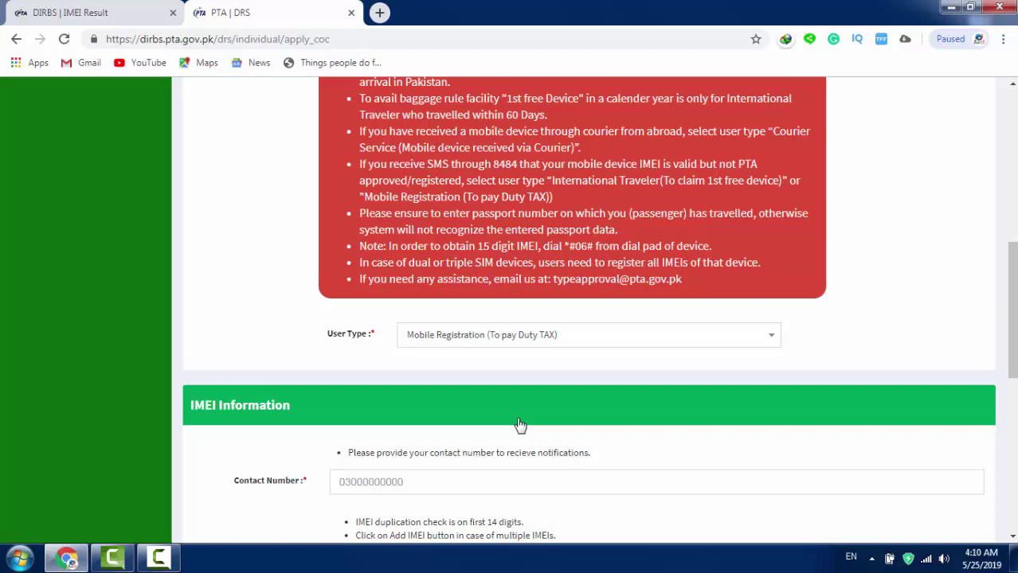
click(563, 344)
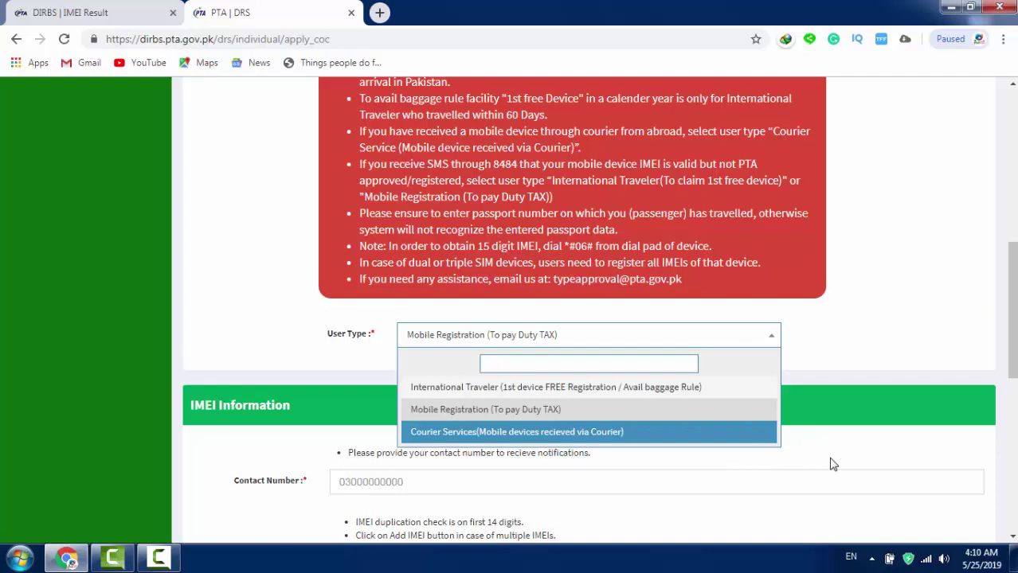
scroll(820, 454, down, 3)
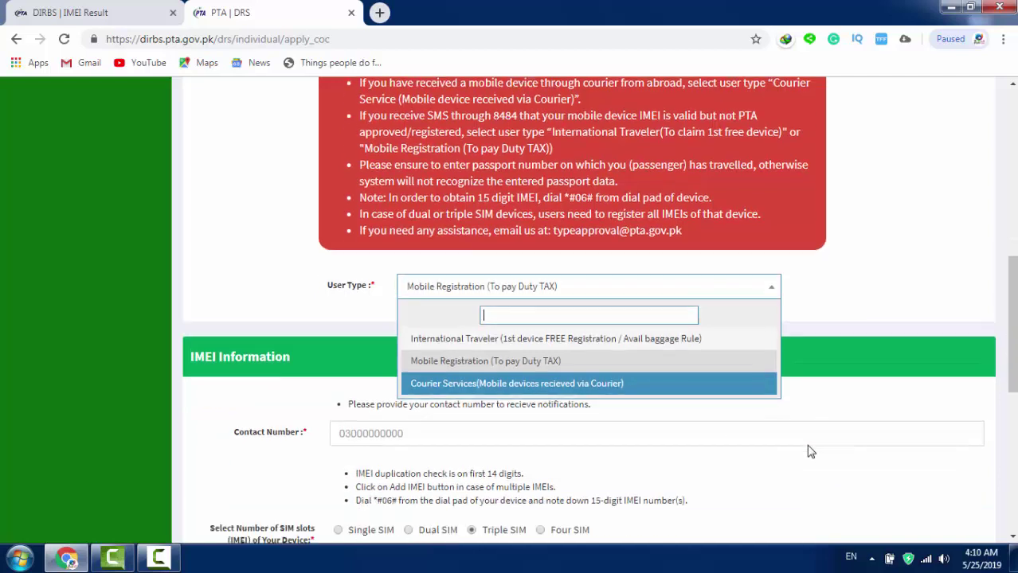